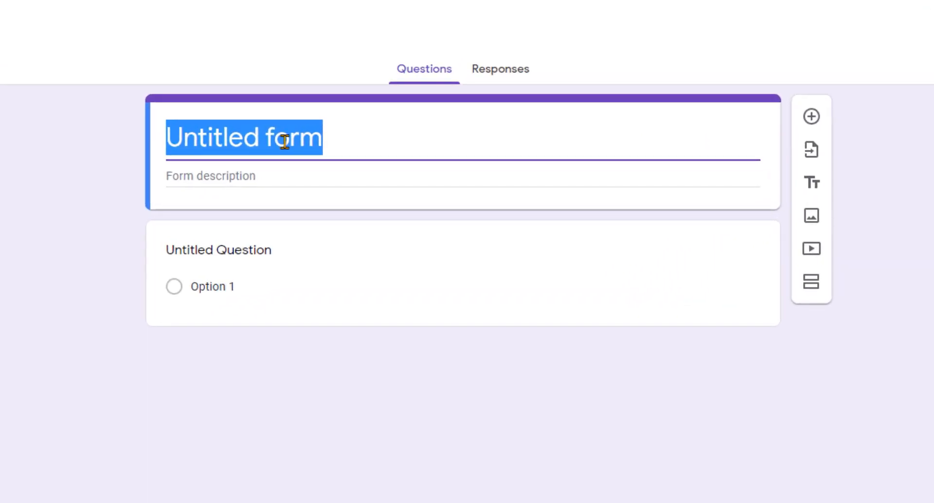
Title the form "peperiksaan" and enter "peperiksaan 1" as its description
{"action": "type", "text": "pep"}
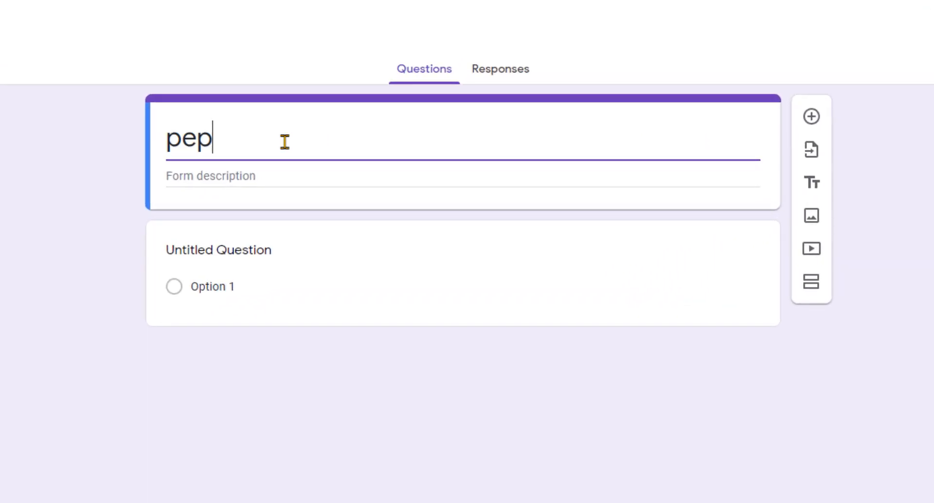
{"action": "type", "text": "eriksaan"}
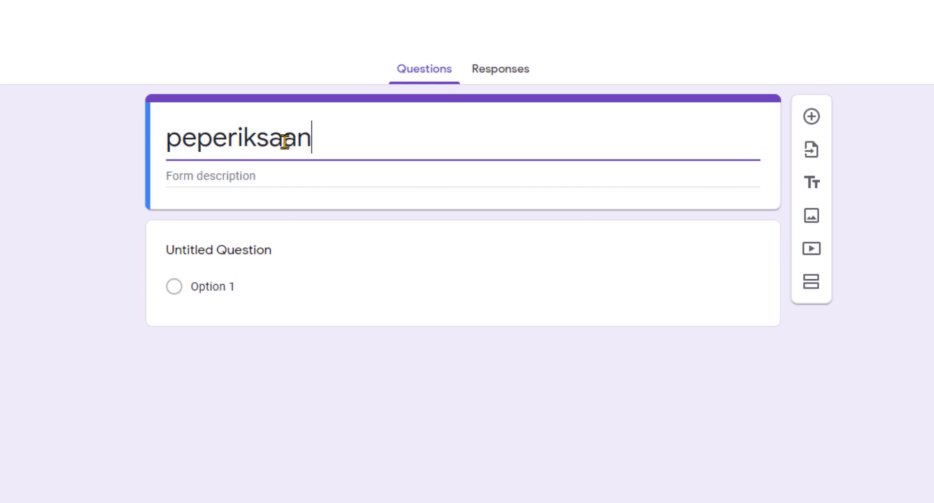
{"action": "key", "text": "Tab"}
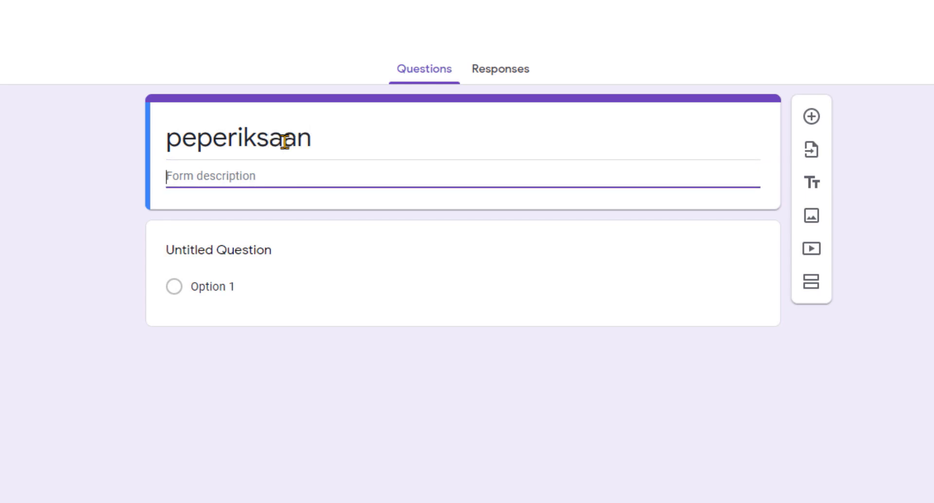
{"action": "type", "text": "peperiks"}
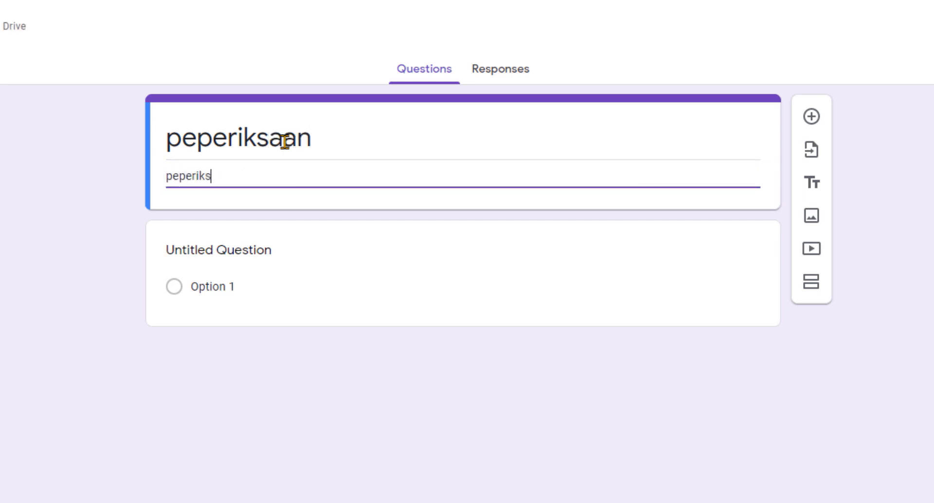
{"action": "type", "text": "aan 1"}
Name the first multiple choice question "soalan 1" and give it four answer choices, Option 1 to Option 4
{"action": "left_click", "coordinate": [247, 252]}
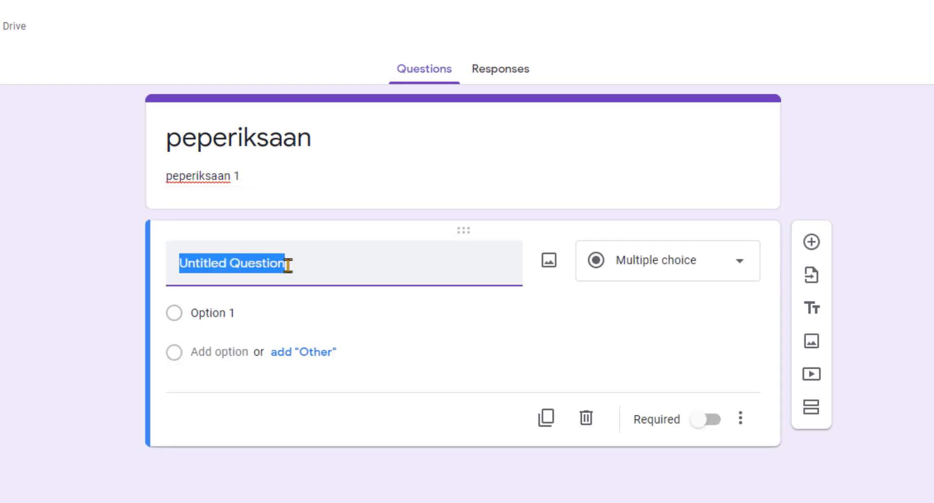
{"action": "type", "text": "soalan 1"}
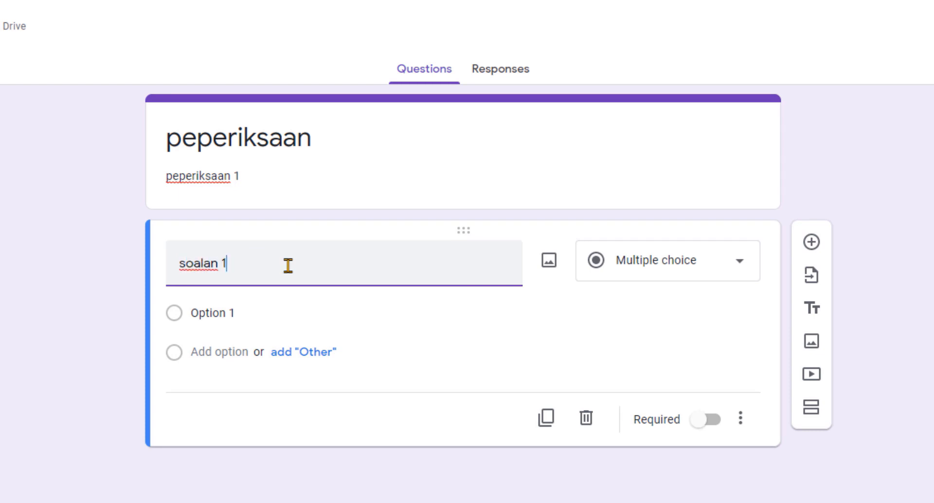
{"action": "key", "text": "Tab"}
{"action": "left_click", "coordinate": [214, 315]}
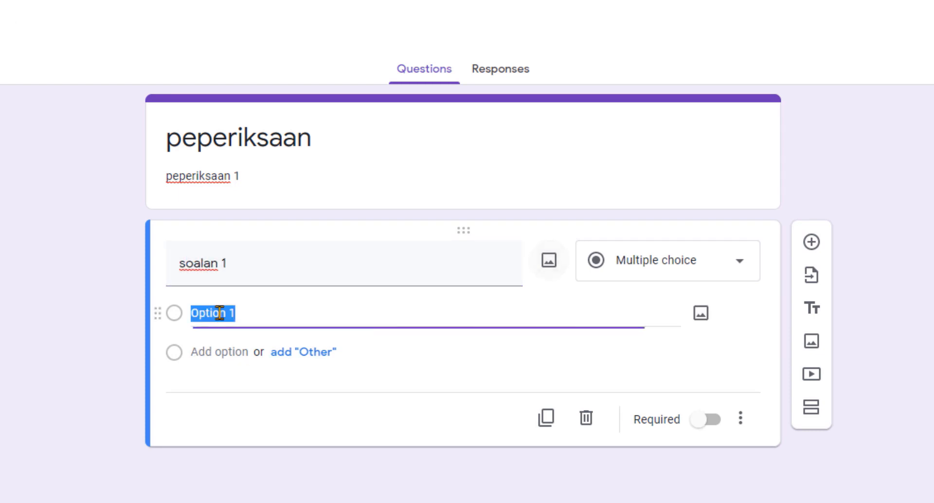
{"action": "left_click", "coordinate": [233, 348]}
{"action": "left_click", "coordinate": [233, 389]}
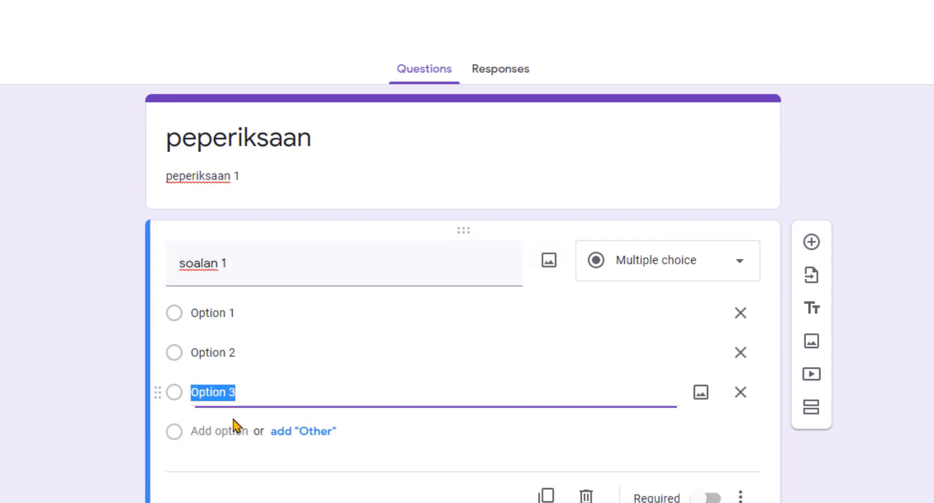
{"action": "left_click", "coordinate": [233, 424]}
{"action": "left_click", "coordinate": [234, 424]}
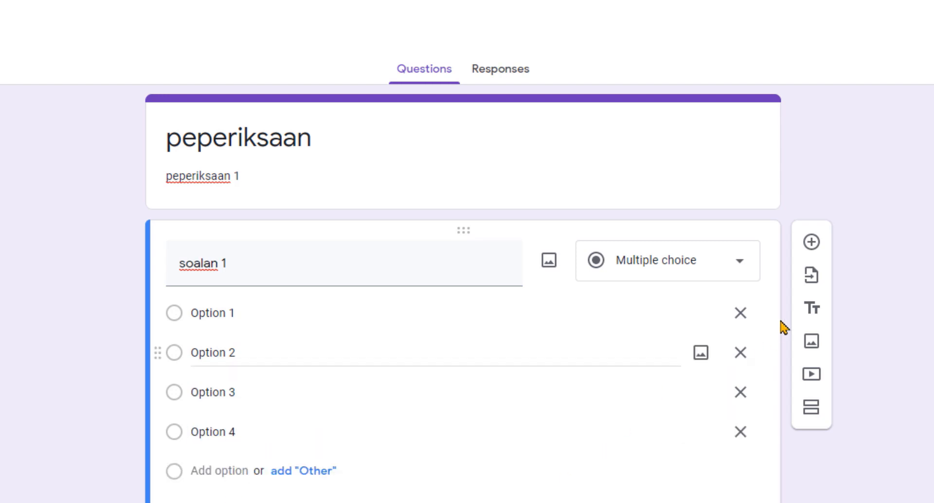
Add a second multiple choice question "solaan 2" with four answer choices, Option 1 to Option 4
{"action": "left_click", "coordinate": [810, 241]}
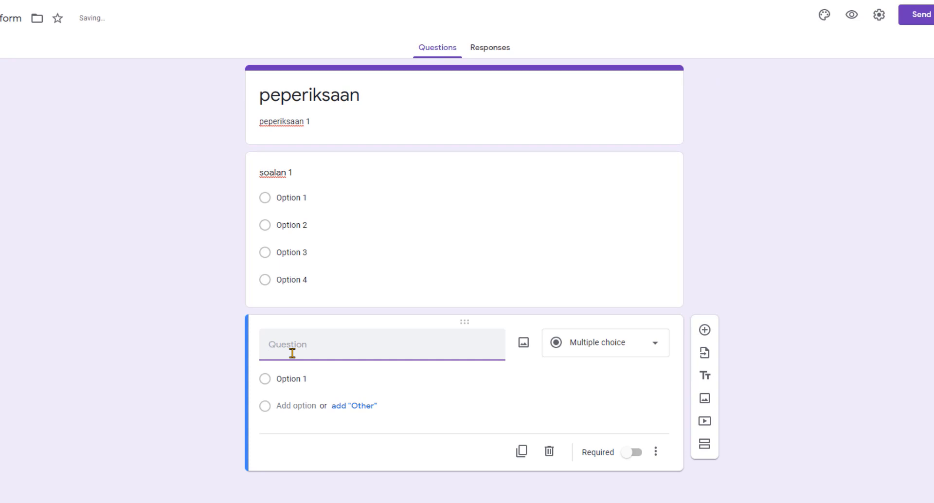
{"action": "type", "text": "solaan 2"}
{"action": "left_click", "coordinate": [290, 406]}
{"action": "left_click", "coordinate": [303, 440]}
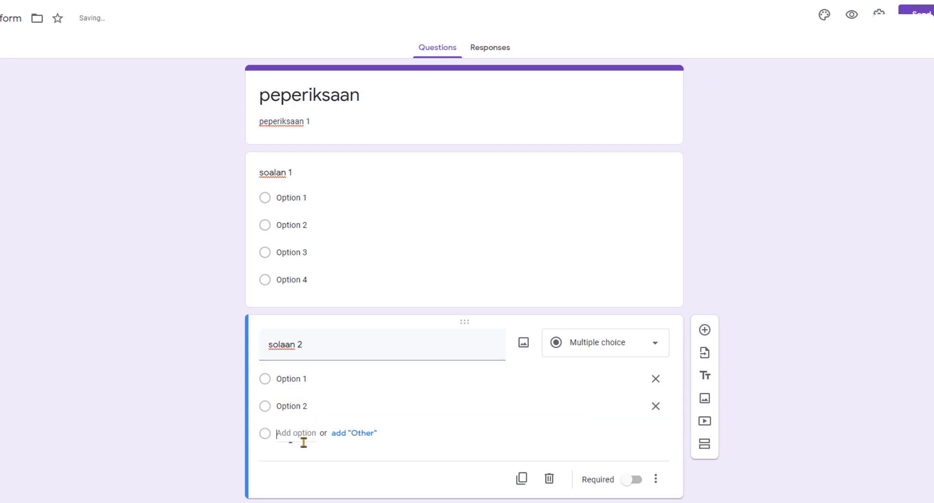
{"action": "left_click", "coordinate": [302, 462]}
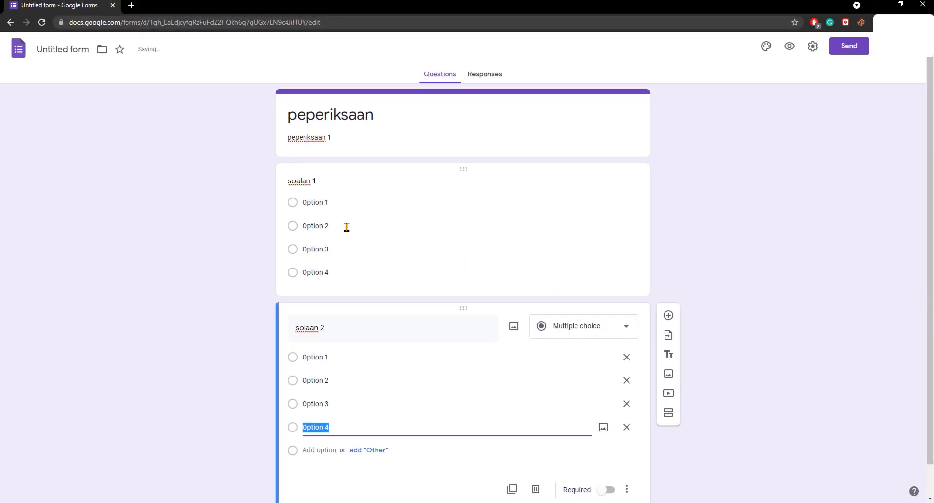
{"action": "left_click", "coordinate": [313, 182]}
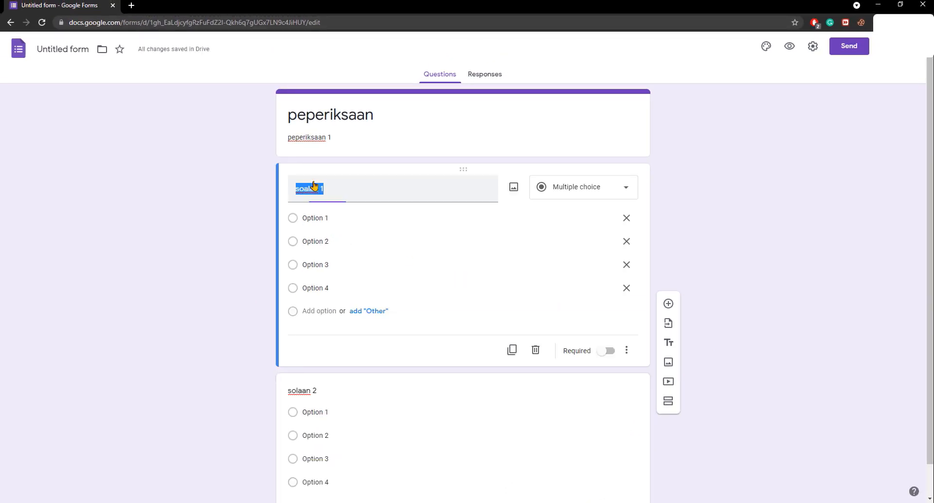
{"action": "left_click", "coordinate": [347, 191]}
{"action": "key", "text": "shift+Left"}
{"action": "key", "text": "shift+Left"}
{"action": "key", "text": "shift+Left"}
{"action": "key", "text": "shift+Left"}
{"action": "key", "text": "shift+Left"}
{"action": "key", "text": "shift+Left"}
{"action": "key", "text": "shift+Left"}
{"action": "key", "text": "shift+Left"}
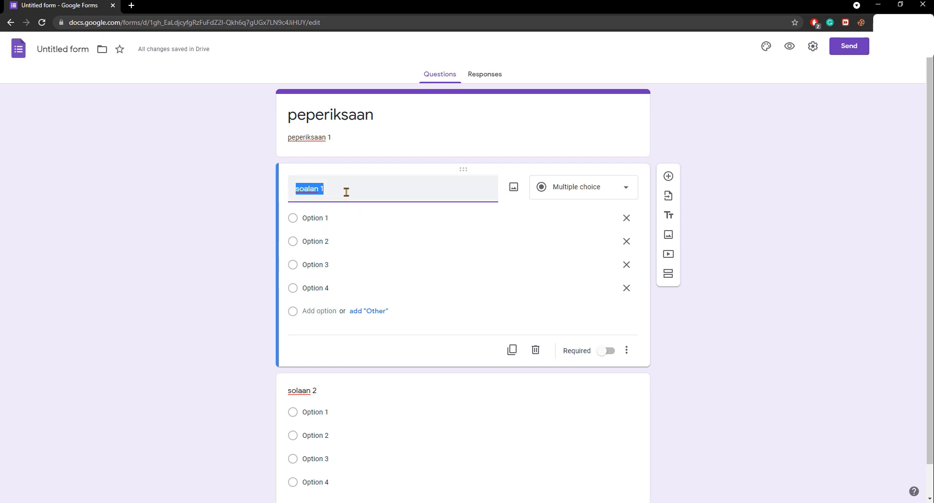
{"action": "left_click", "coordinate": [351, 190]}
{"action": "left_click", "coordinate": [323, 217]}
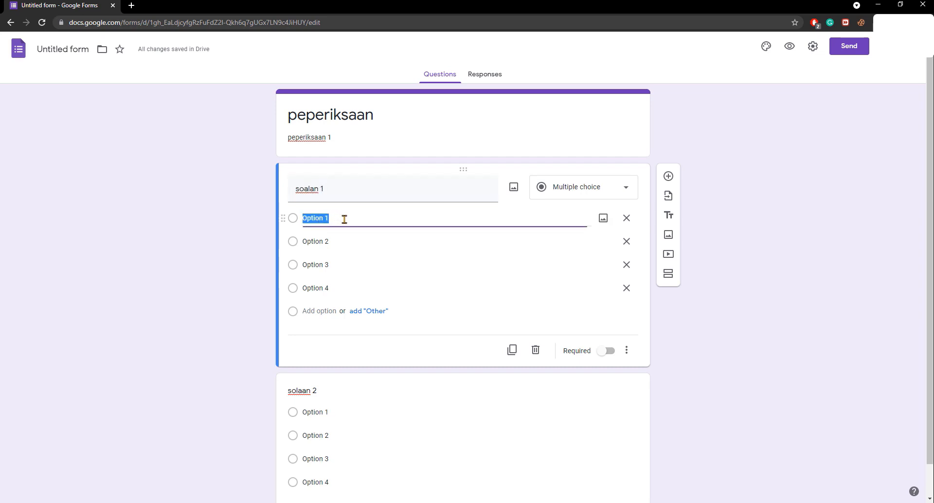
{"action": "left_click", "coordinate": [324, 242]}
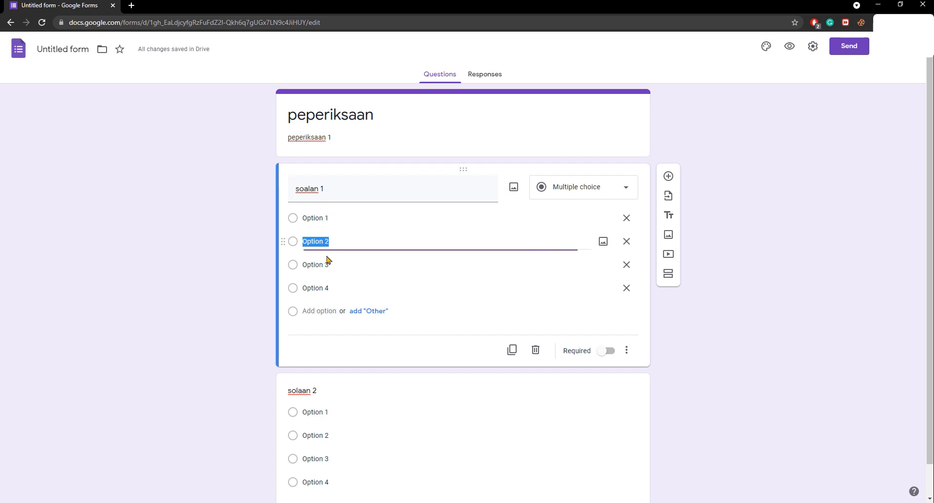
{"action": "left_click", "coordinate": [326, 264]}
{"action": "left_click", "coordinate": [329, 289]}
Make both the "soalan 1" and "solaan 2" questions required
{"action": "scroll", "coordinate": [321, 384], "scroll_direction": "down", "scroll_amount": 1}
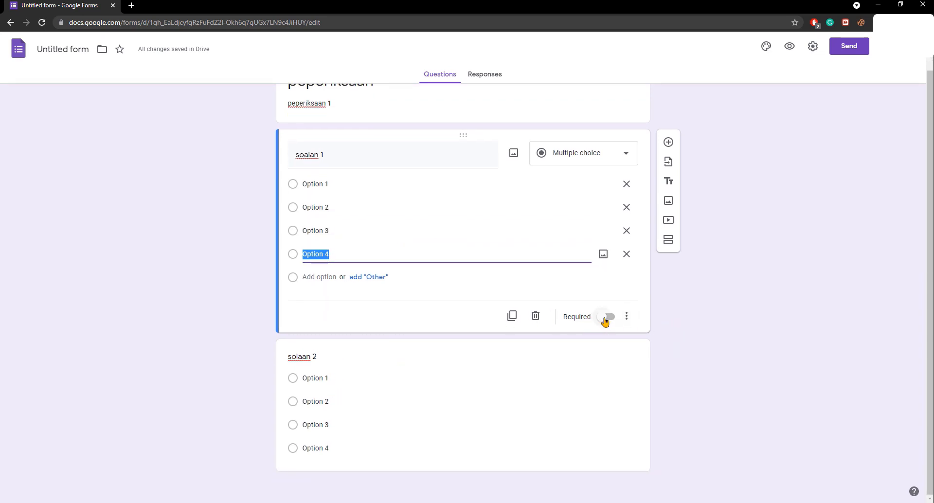
{"action": "left_click", "coordinate": [611, 319]}
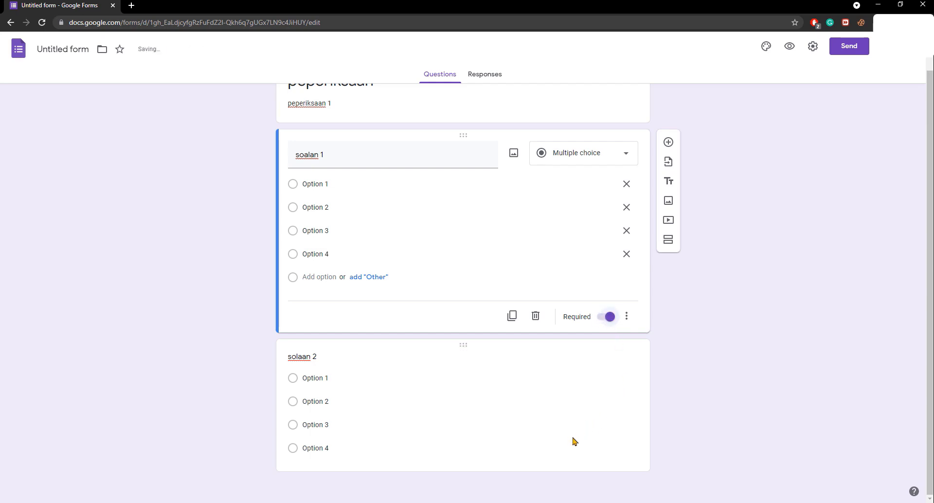
{"action": "left_click", "coordinate": [597, 456]}
{"action": "left_click", "coordinate": [608, 456]}
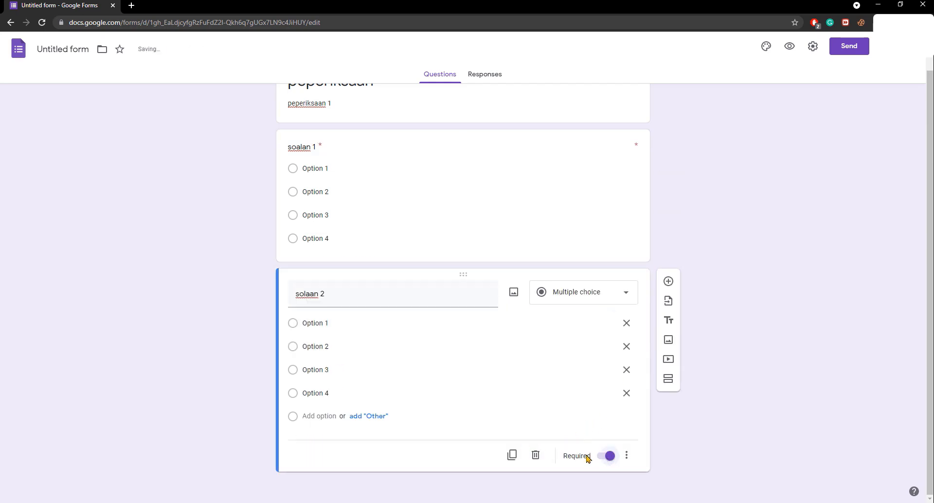
Turn the form into a quiz in the form settings and save the change
{"action": "scroll", "coordinate": [489, 365], "scroll_direction": "up", "scroll_amount": 1}
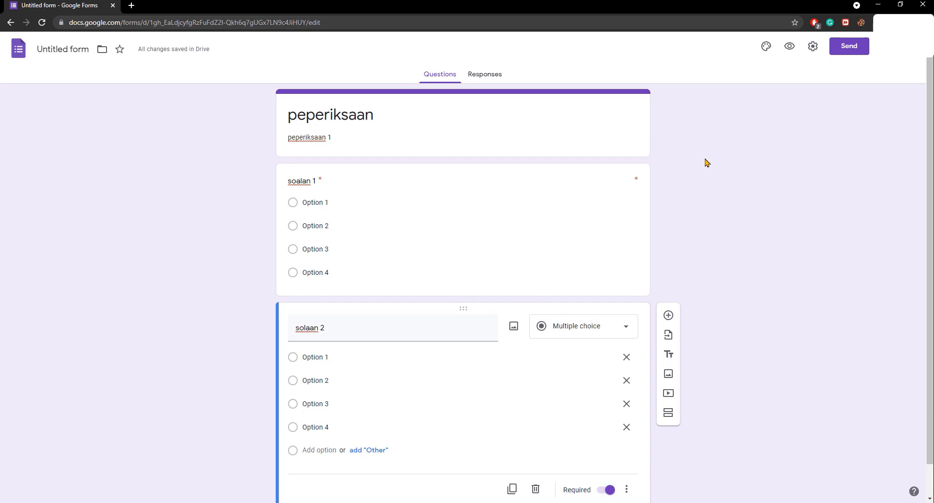
{"action": "left_click", "coordinate": [812, 48]}
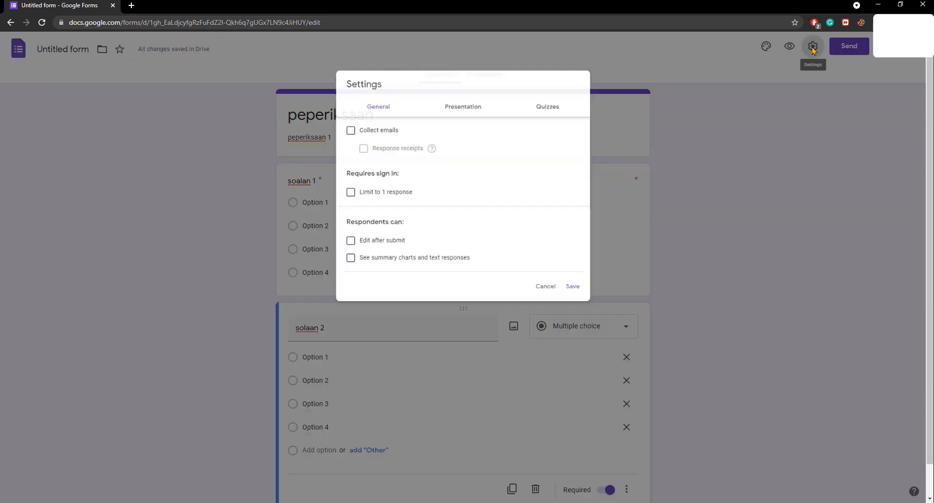
{"action": "left_click", "coordinate": [558, 97]}
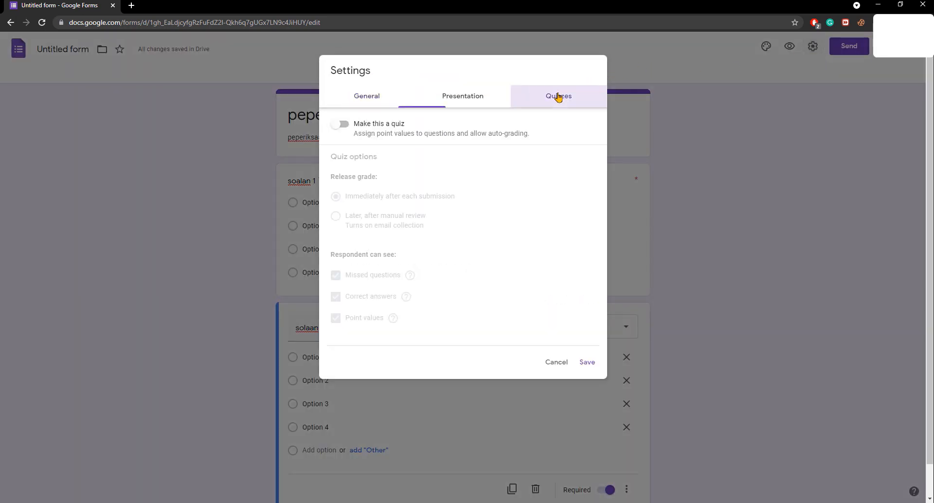
{"action": "left_click", "coordinate": [339, 126]}
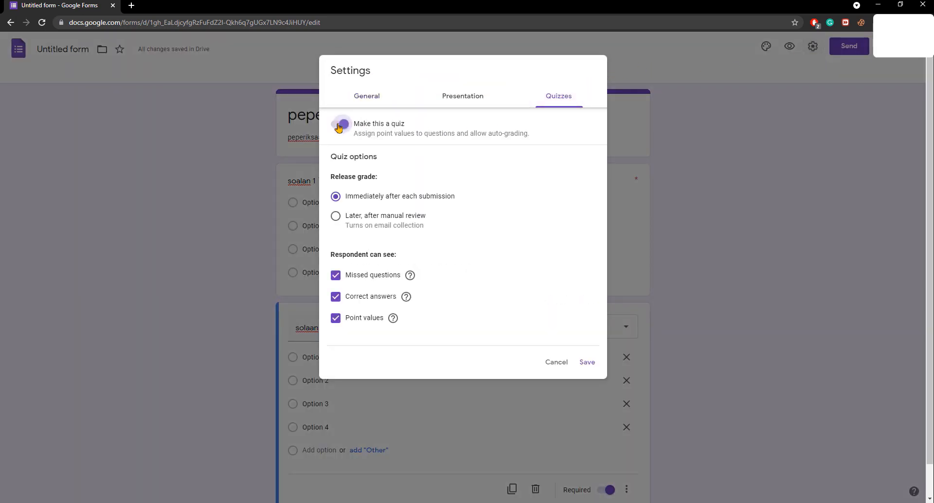
{"action": "left_click", "coordinate": [589, 367]}
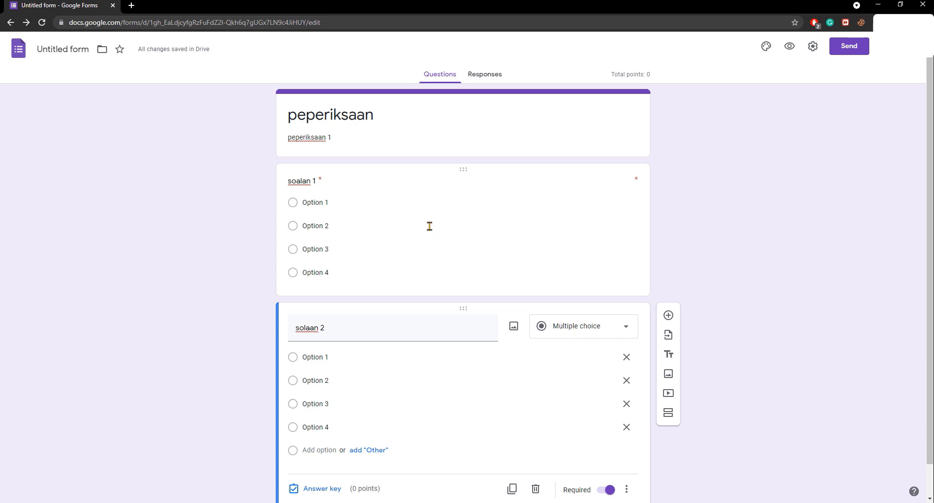
Set the answer key of "soalan 1" to Option 3, worth 1 point
{"action": "left_click", "coordinate": [431, 223]}
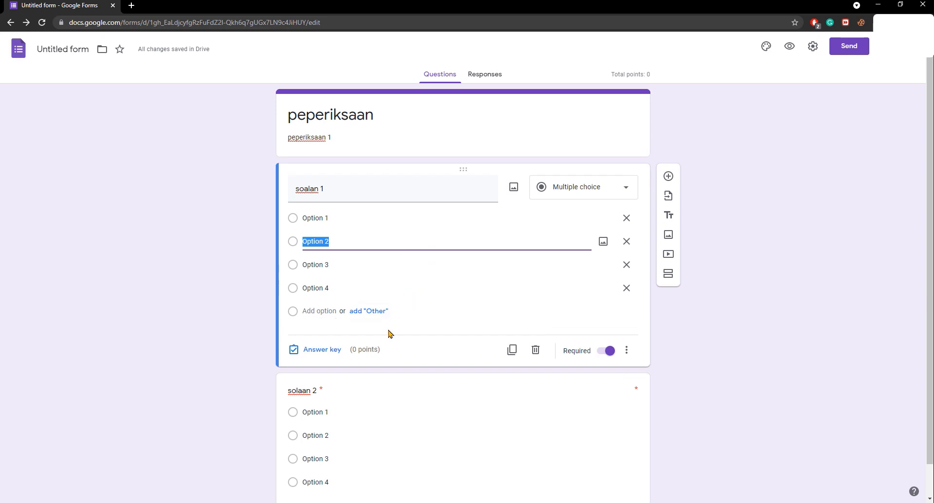
{"action": "left_click", "coordinate": [317, 351]}
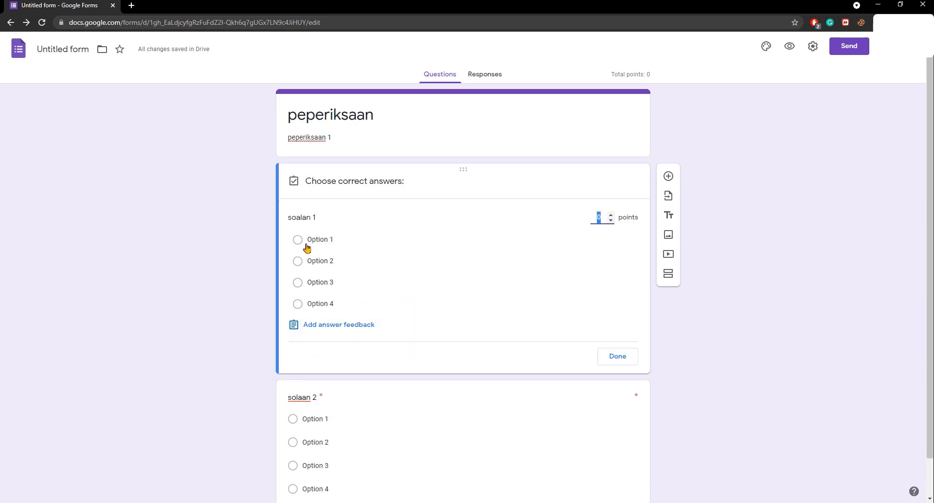
{"action": "left_click", "coordinate": [305, 286]}
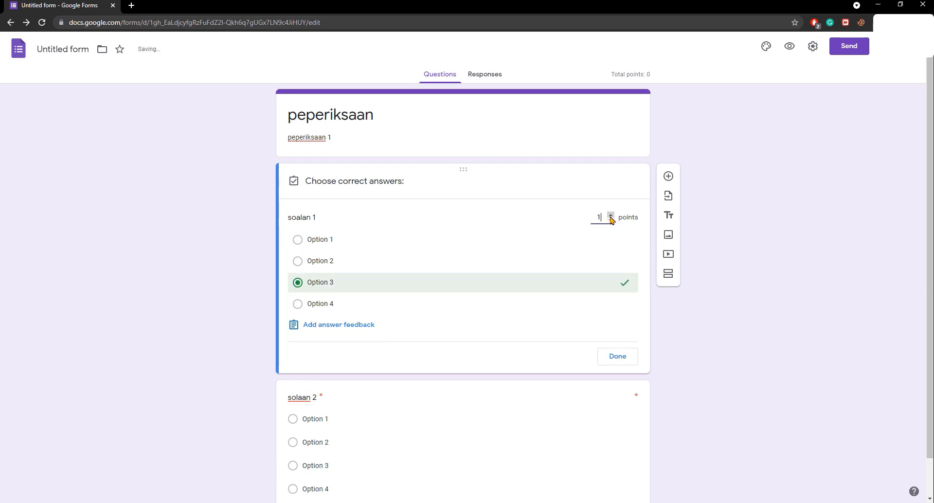
{"action": "left_click", "coordinate": [624, 360]}
Set the answer key of "solaan 2" to Option 1, worth 1 point
{"action": "left_click", "coordinate": [480, 384]}
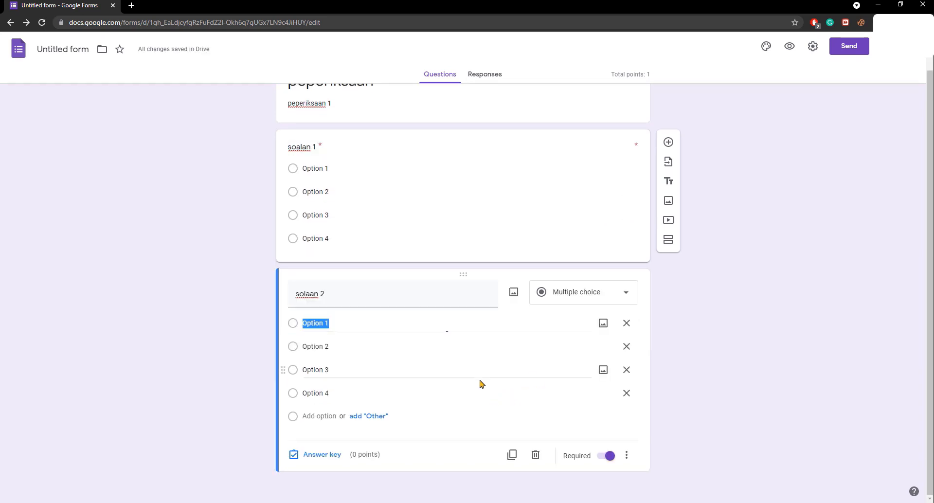
{"action": "left_click", "coordinate": [322, 455]}
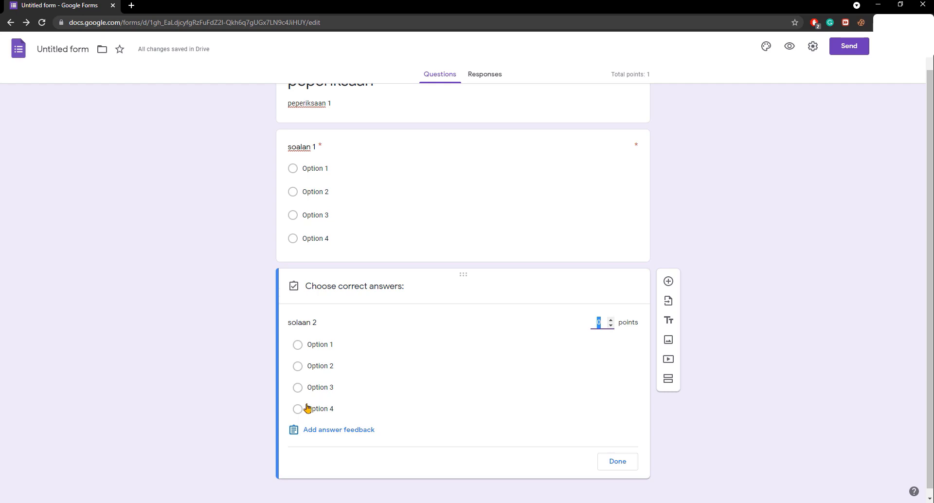
{"action": "left_click", "coordinate": [310, 346]}
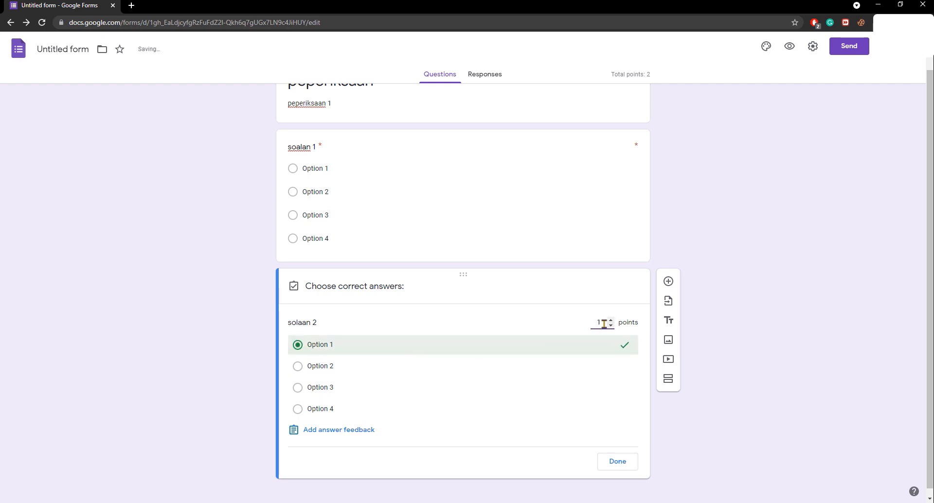
{"action": "left_click", "coordinate": [622, 464]}
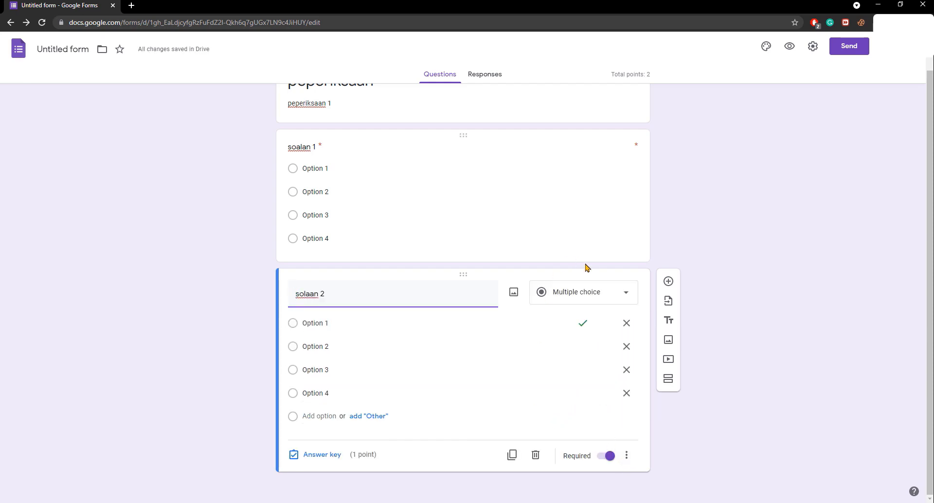
Open the add-on marketplace for the form and search for "presenter", choosing the suggestion Form Presenter+Timer
{"action": "scroll", "coordinate": [574, 361], "scroll_direction": "up", "scroll_amount": 1}
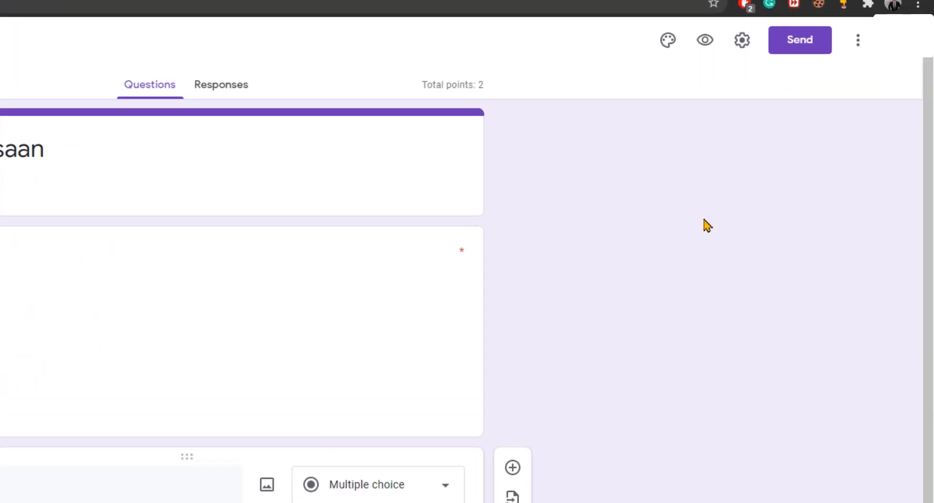
{"action": "left_click", "coordinate": [845, 40]}
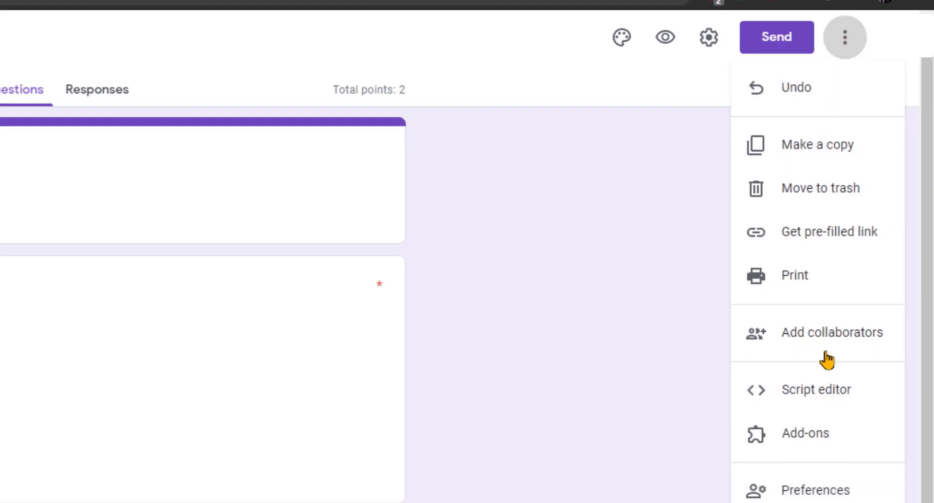
{"action": "left_click", "coordinate": [827, 438]}
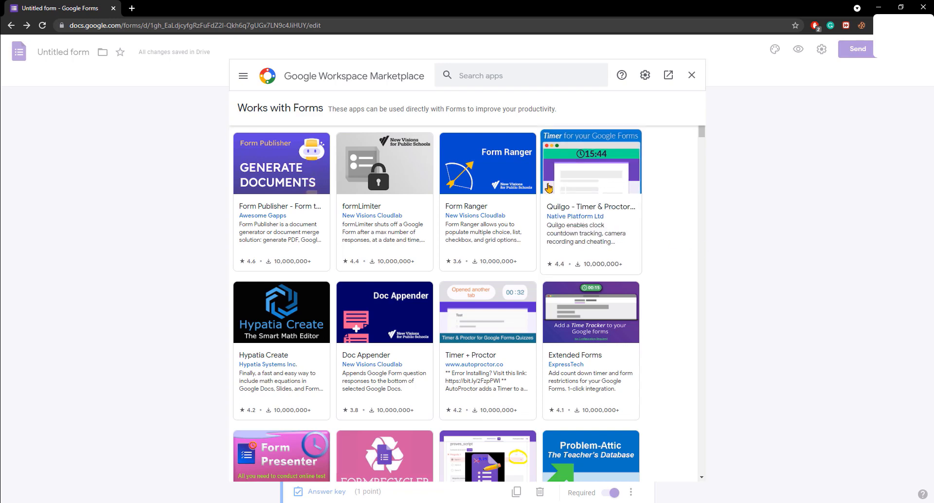
{"action": "left_click", "coordinate": [493, 76]}
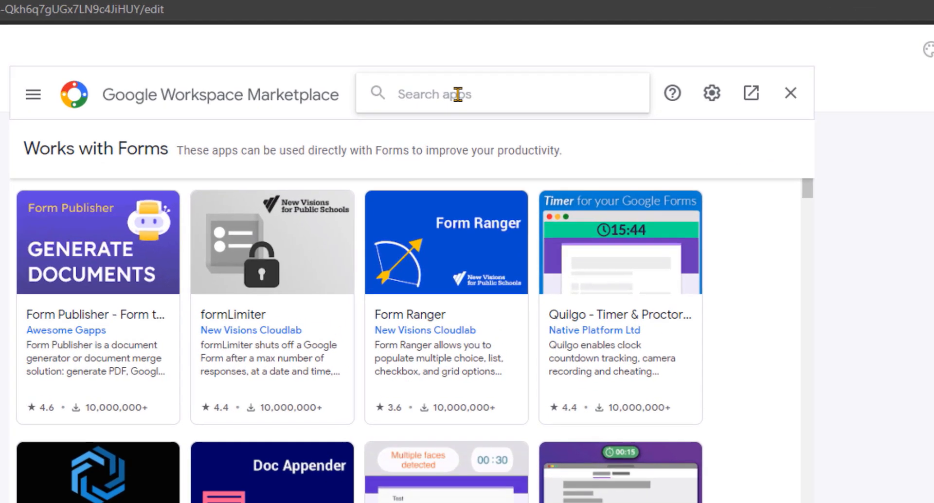
{"action": "type", "text": "pe"}
{"action": "key", "text": "BackSpace"}
{"action": "type", "text": "rese"}
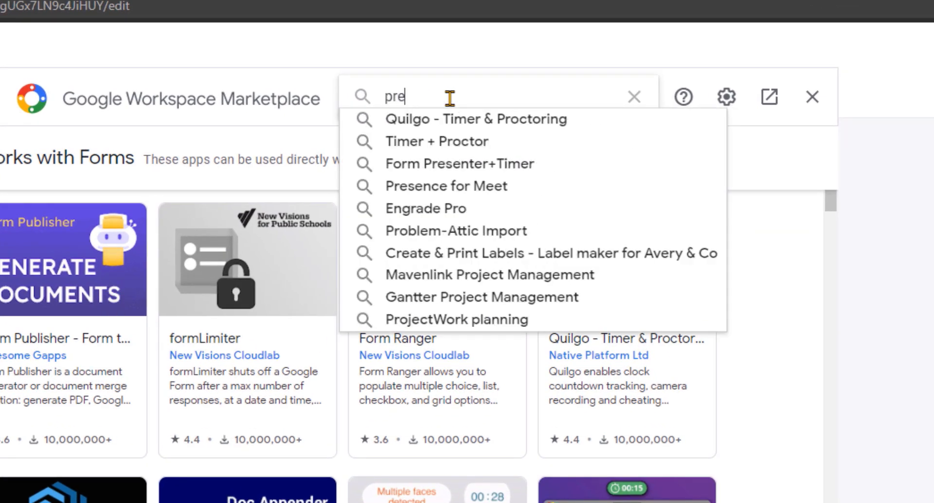
{"action": "type", "text": "nter"}
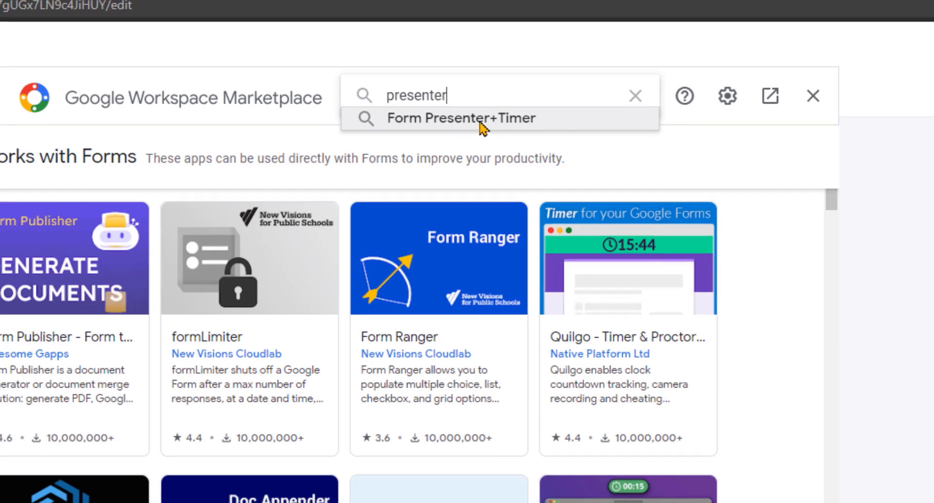
{"action": "left_click", "coordinate": [481, 123]}
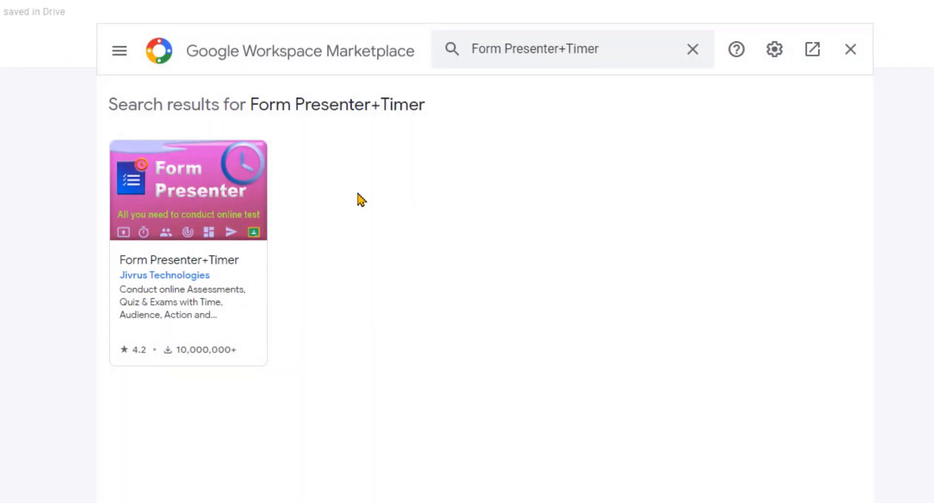
Install the Form Presenter+Timer add-on, allowing the account permissions it requests, and close the marketplace
{"action": "left_click", "coordinate": [217, 188]}
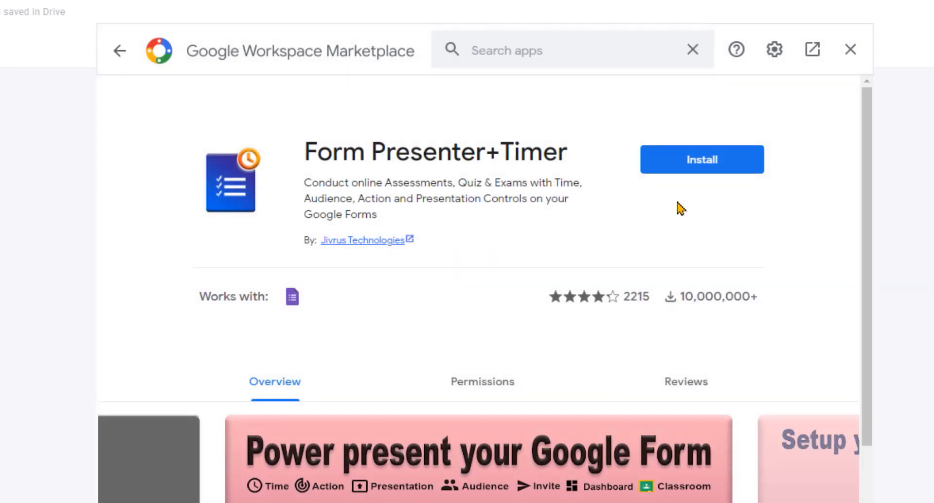
{"action": "left_click", "coordinate": [669, 167]}
{"action": "left_click", "coordinate": [593, 461]}
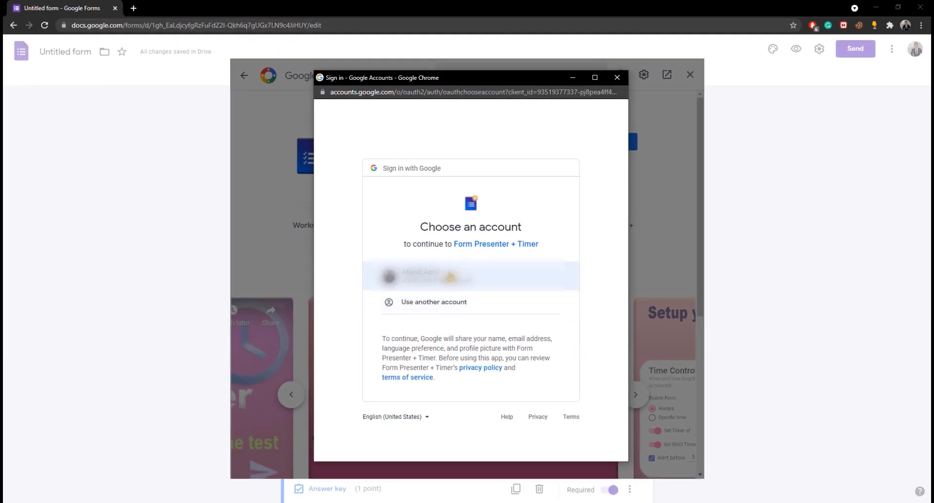
{"action": "left_click", "coordinate": [450, 277]}
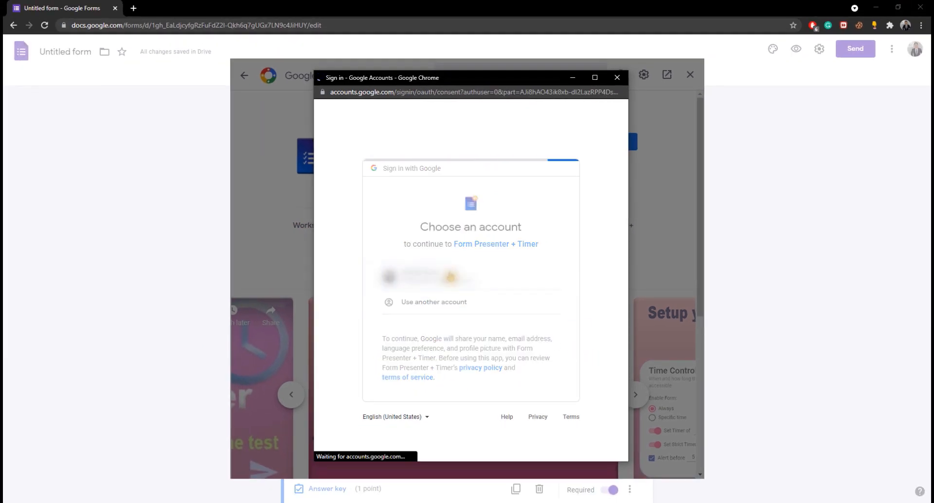
{"action": "scroll", "coordinate": [528, 331], "scroll_direction": "down", "scroll_amount": 3}
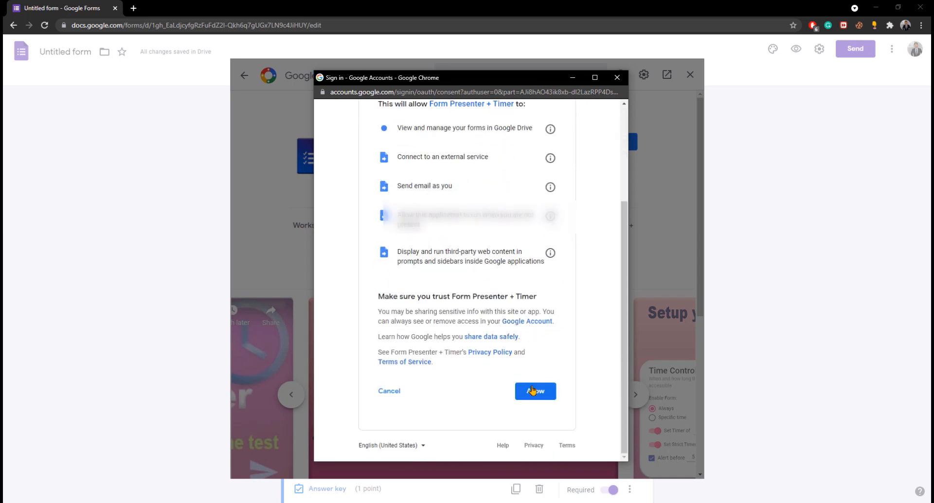
{"action": "left_click", "coordinate": [532, 391]}
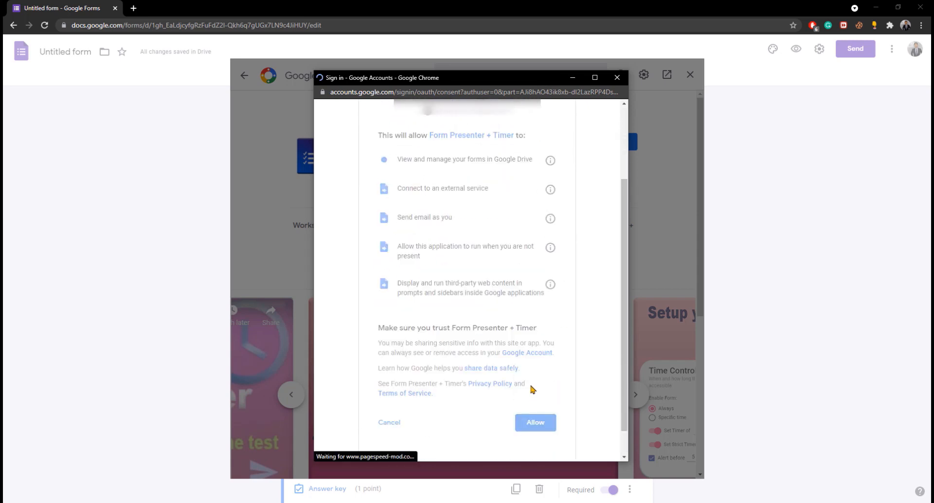
{"action": "left_click", "coordinate": [530, 325]}
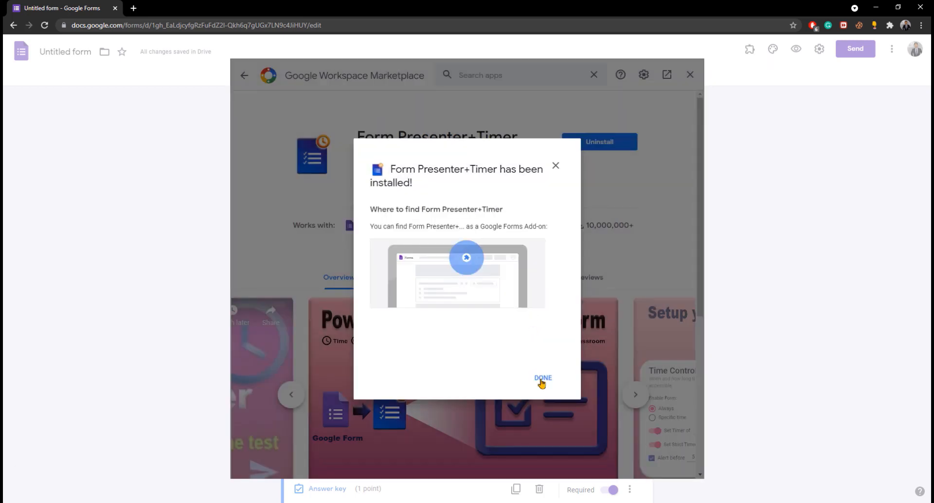
{"action": "left_click", "coordinate": [541, 380]}
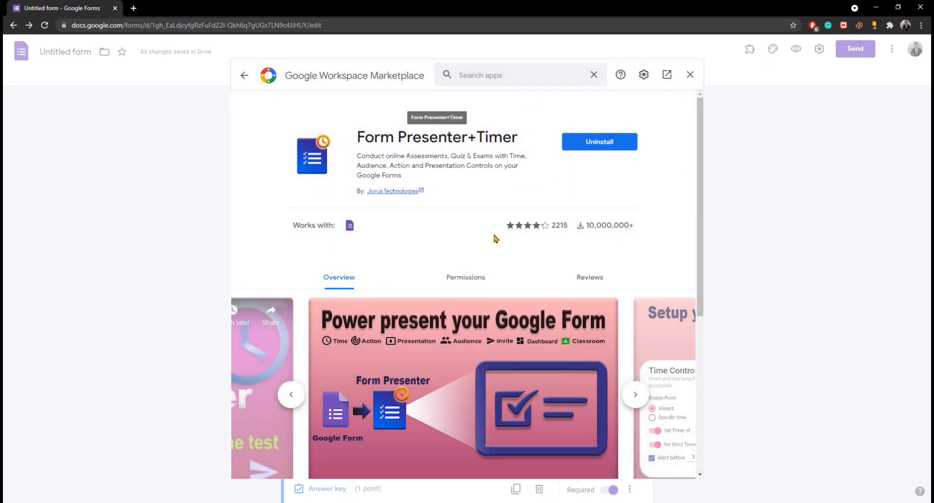
{"action": "left_click", "coordinate": [689, 74]}
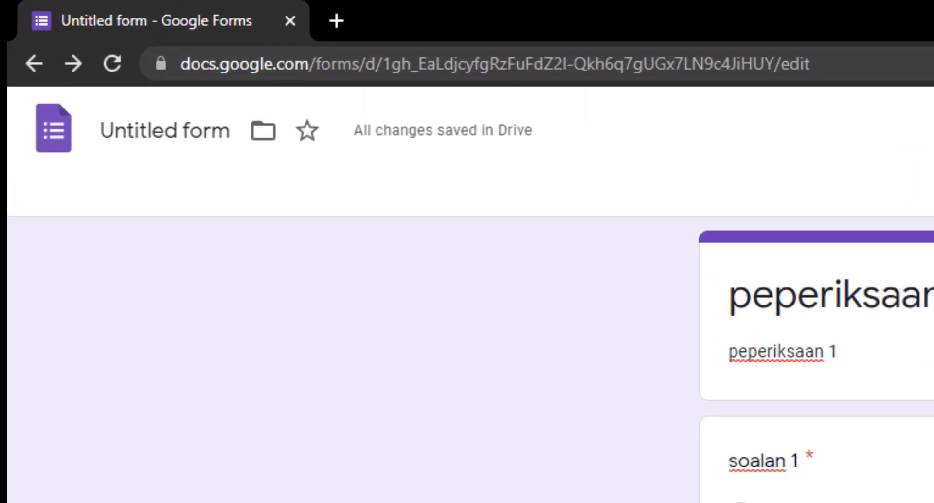
Reload the form and open the setup of the Form Presenter+Timer add-on
{"action": "left_click", "coordinate": [112, 66]}
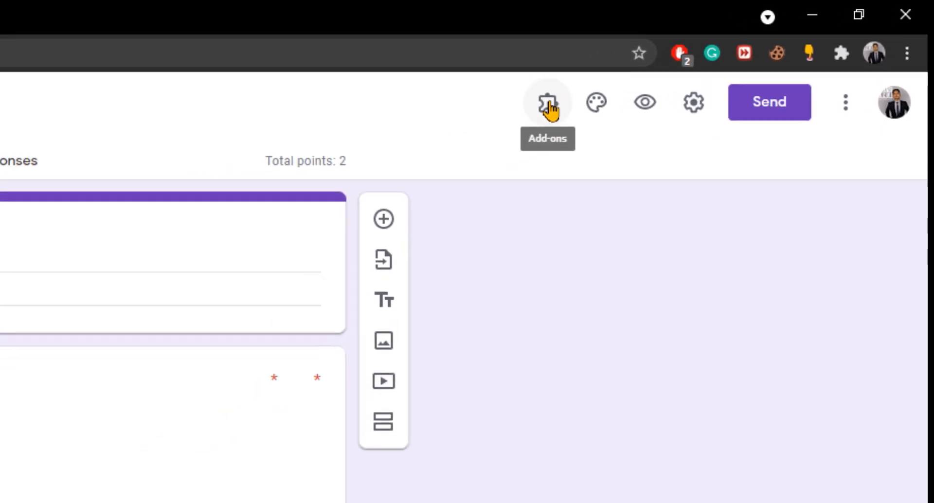
{"action": "left_click", "coordinate": [548, 104]}
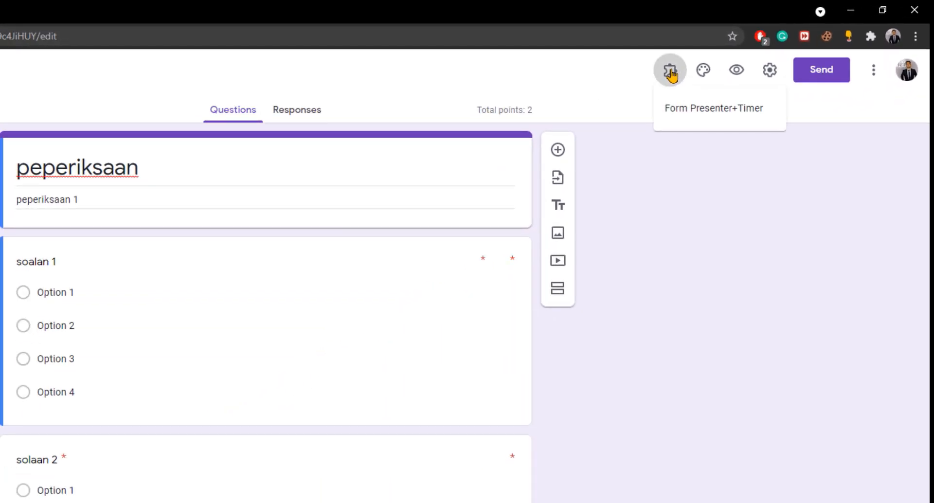
{"action": "left_click", "coordinate": [683, 113]}
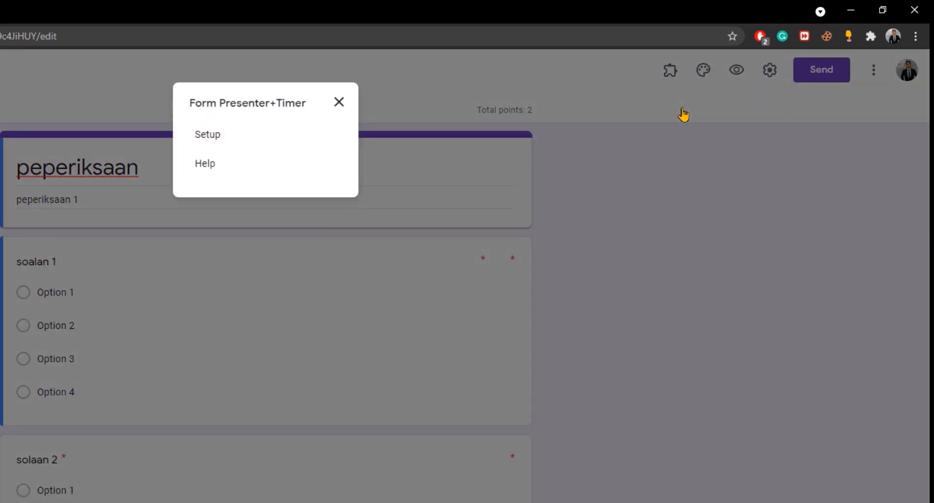
{"action": "left_click", "coordinate": [214, 136]}
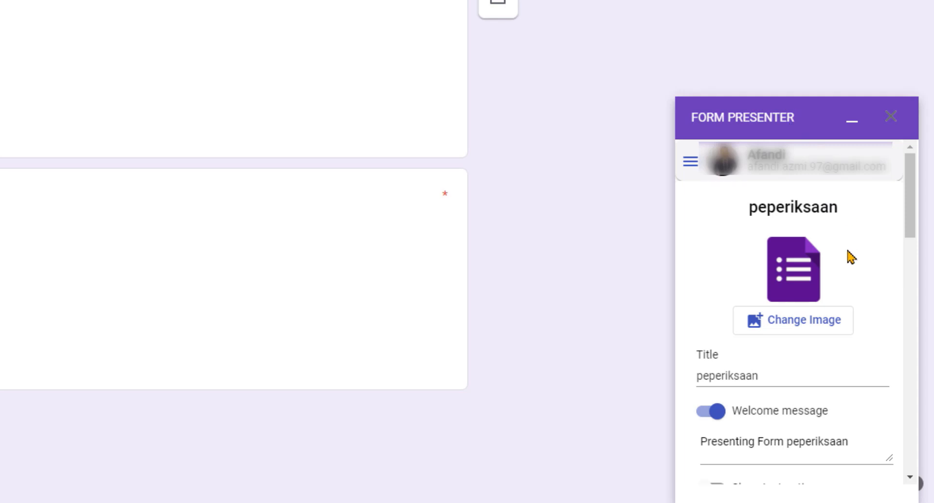
Examine the title, welcome message, theme and Time Control settings in the Form Presenter setup
{"action": "scroll", "coordinate": [848, 256], "scroll_direction": "down", "scroll_amount": 2}
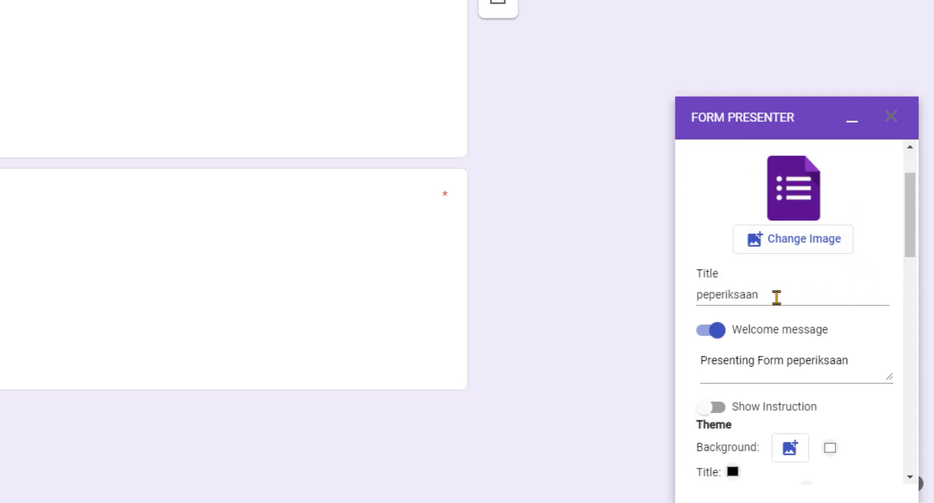
{"action": "double_click", "coordinate": [720, 295]}
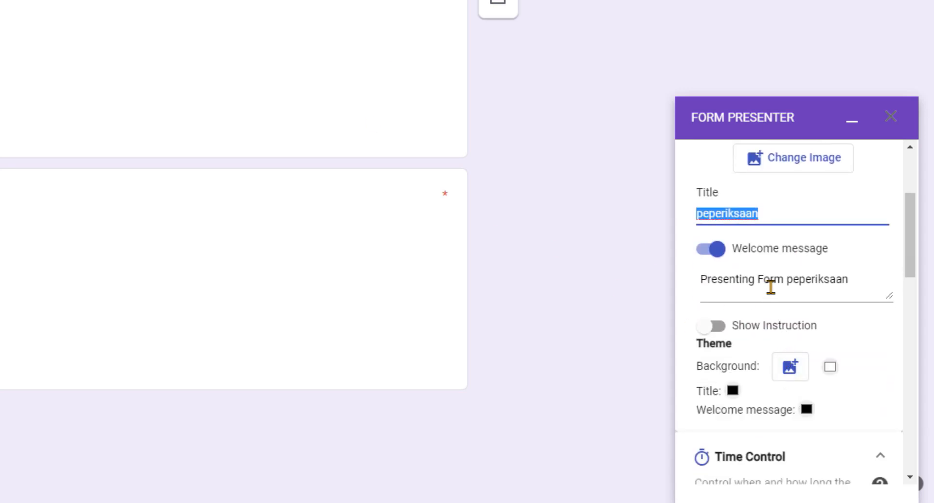
{"action": "left_click", "coordinate": [770, 286]}
{"action": "double_click", "coordinate": [769, 284]}
{"action": "double_click", "coordinate": [749, 284]}
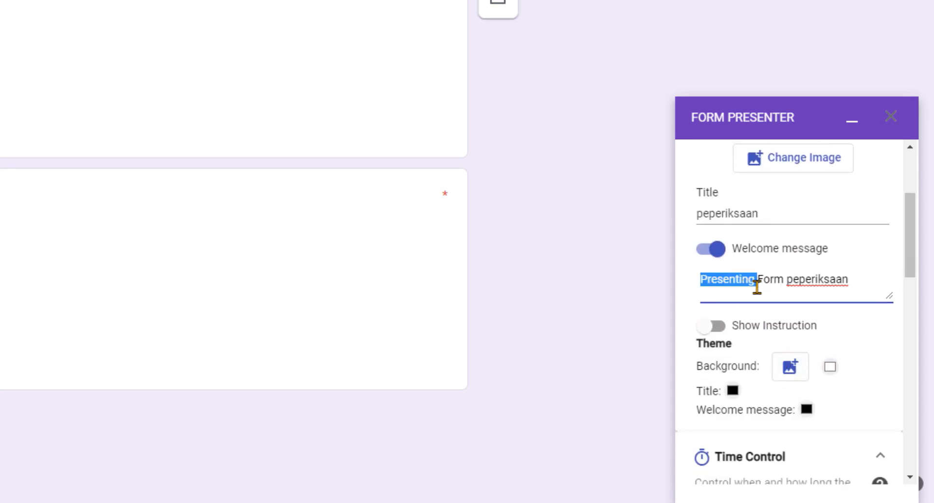
{"action": "double_click", "coordinate": [804, 278]}
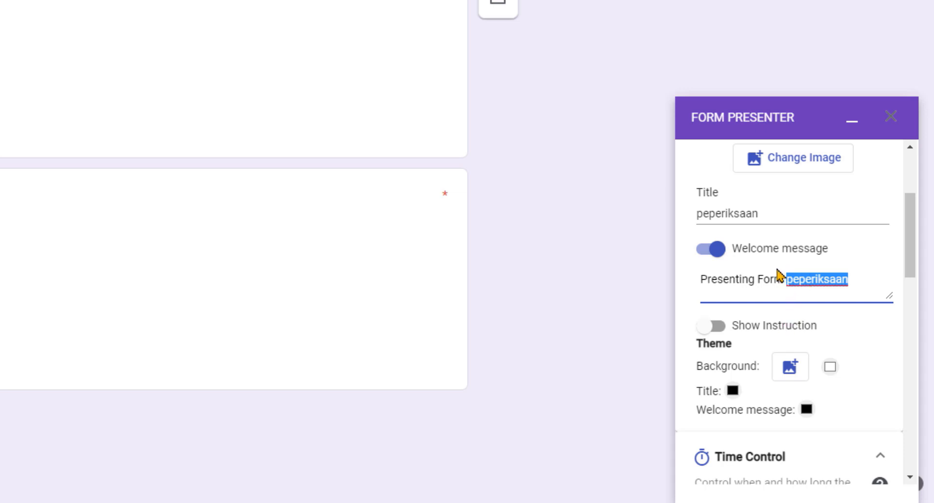
{"action": "scroll", "coordinate": [802, 293], "scroll_direction": "down", "scroll_amount": 5}
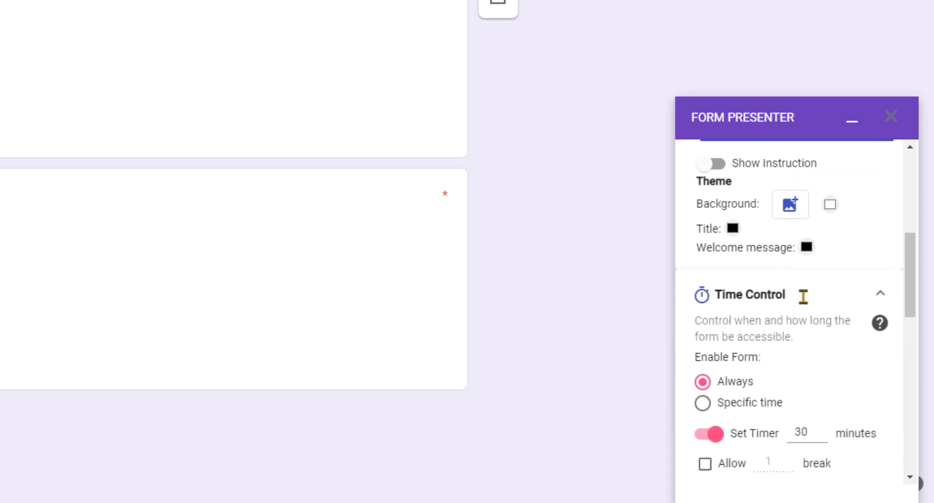
{"action": "scroll", "coordinate": [800, 313], "scroll_direction": "down", "scroll_amount": 2}
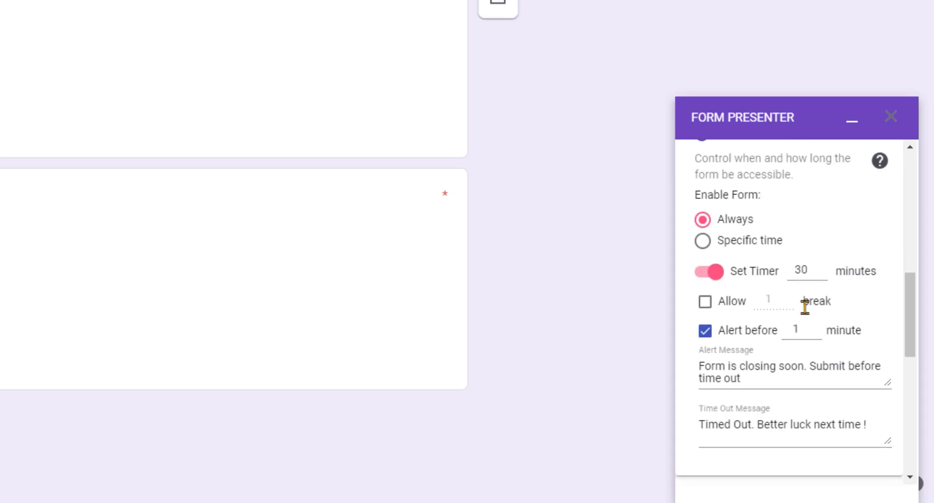
{"action": "left_click_drag", "start_coordinate": [912, 307], "coordinate": [910, 298]}
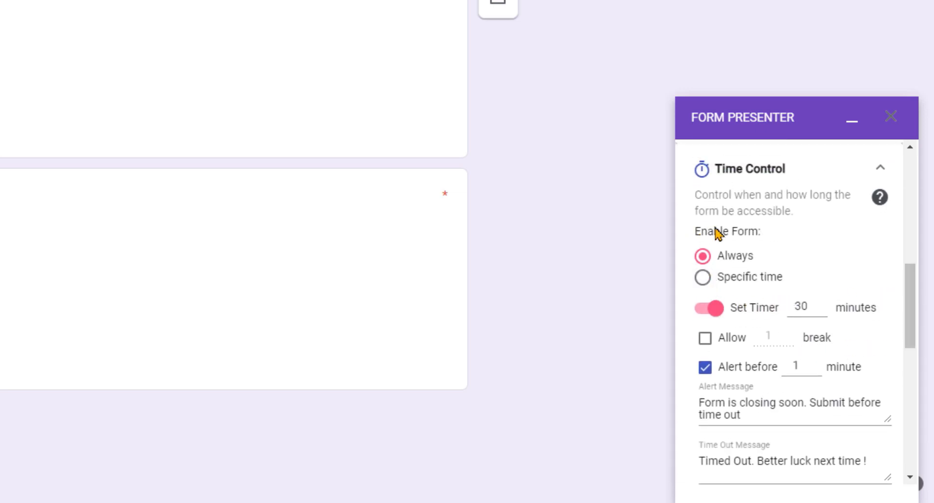
Enable the form for a specific time only and set its end date to the start date, 7/29/2021
{"action": "left_click", "coordinate": [733, 282]}
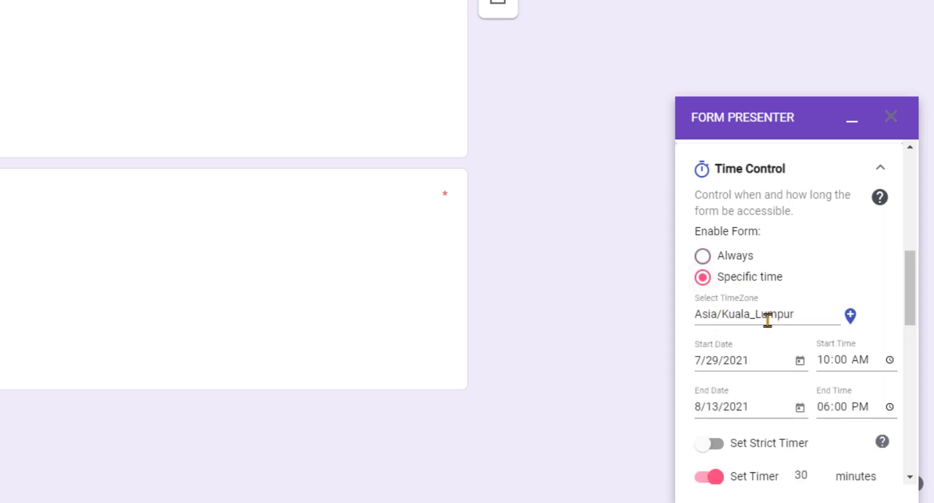
{"action": "left_click", "coordinate": [729, 360]}
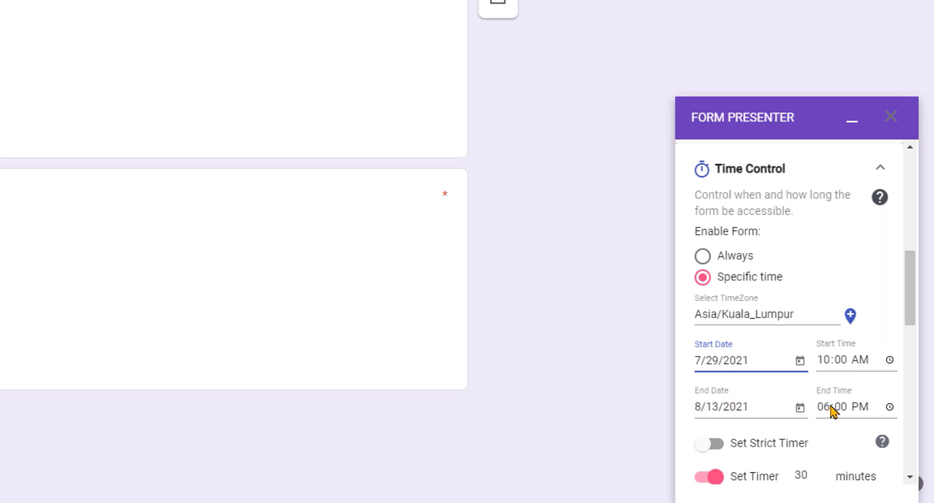
{"action": "left_click", "coordinate": [758, 358]}
{"action": "left_click", "coordinate": [757, 406]}
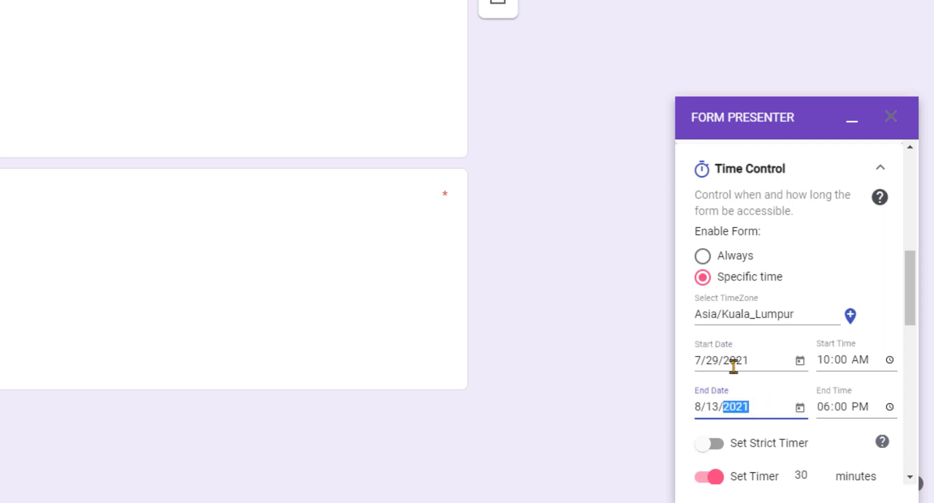
{"action": "left_click", "coordinate": [760, 359]}
{"action": "left_click_drag", "start_coordinate": [759, 360], "coordinate": [695, 360]}
{"action": "key", "text": "ctrl+c"}
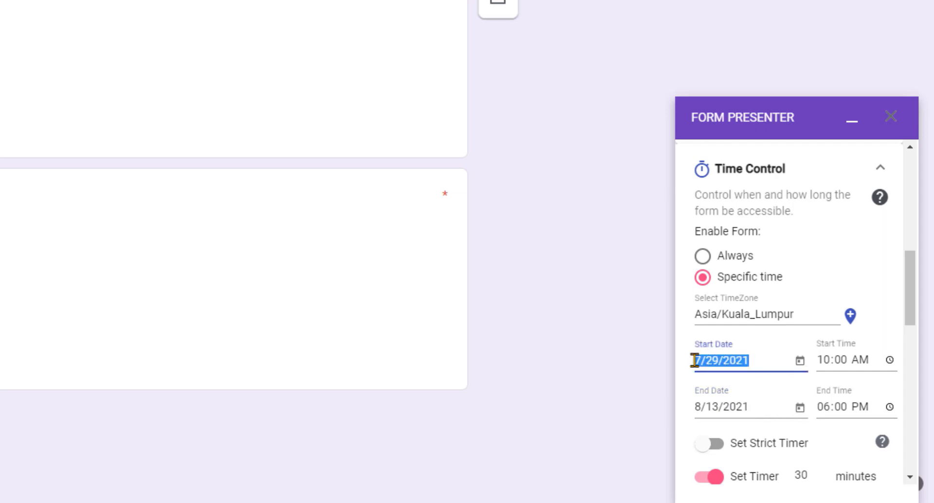
{"action": "left_click_drag", "start_coordinate": [752, 406], "coordinate": [669, 410]}
{"action": "key", "text": "ctrl+v"}
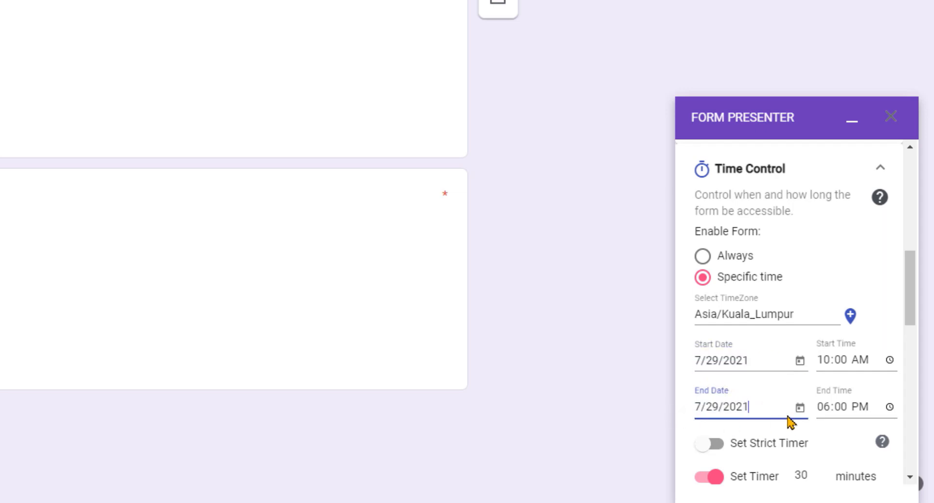
Set the form's start time to 04:07 PM and its end time to 04:15 PM
{"action": "left_click", "coordinate": [847, 359]}
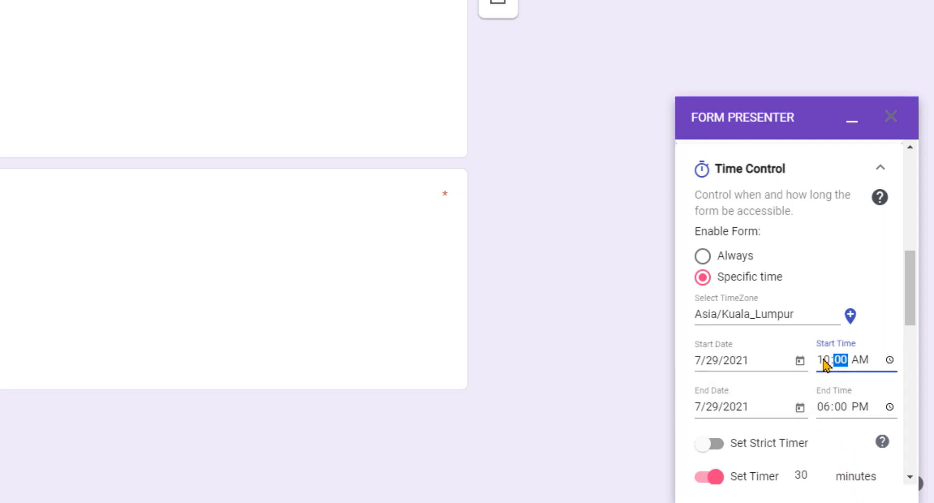
{"action": "left_click", "coordinate": [823, 360]}
{"action": "type", "text": "4:07"}
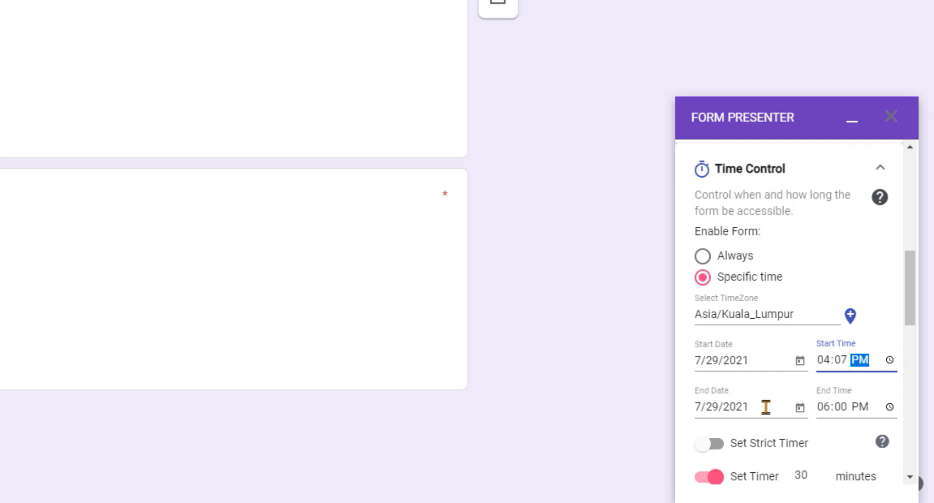
{"action": "left_click", "coordinate": [840, 407]}
{"action": "left_click", "coordinate": [825, 407]}
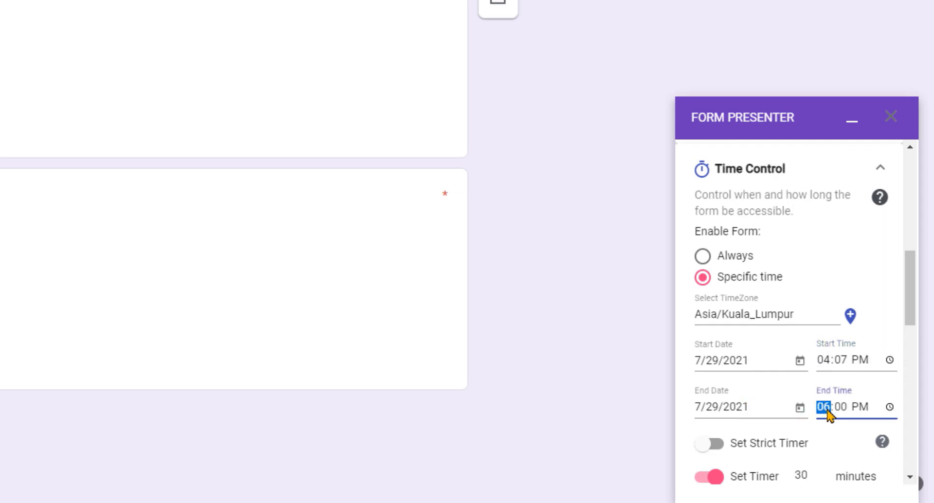
{"action": "type", "text": "04:15"}
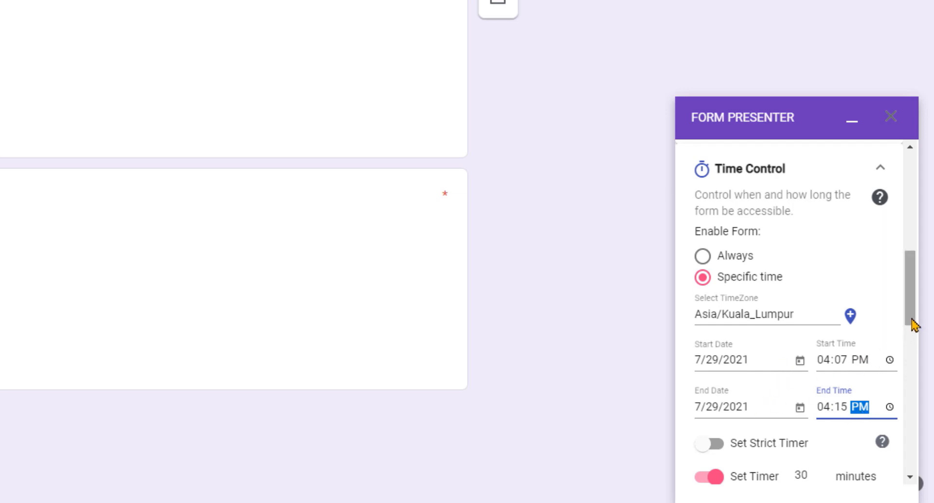
Change the form's end time to 05:07 PM in the Time Control settings
{"action": "scroll", "coordinate": [911, 316], "scroll_direction": "down", "scroll_amount": 1}
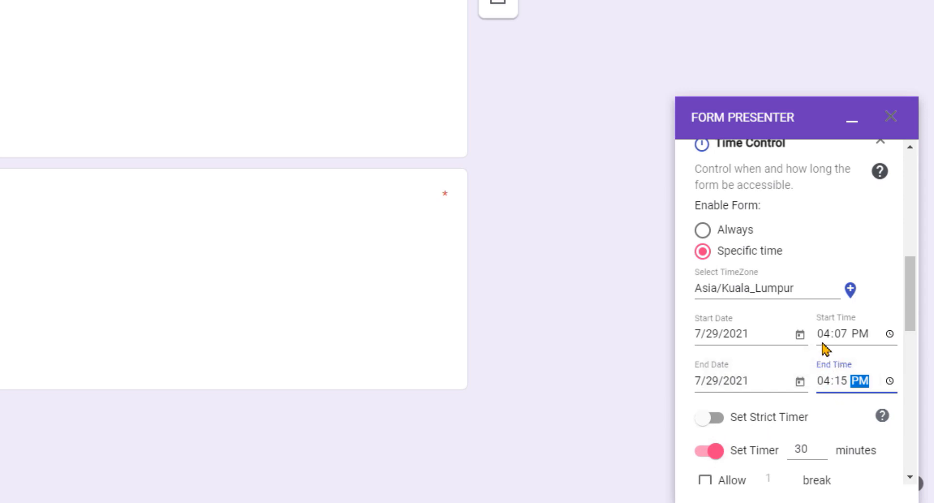
{"action": "left_click", "coordinate": [823, 384]}
{"action": "left_click", "coordinate": [840, 382]}
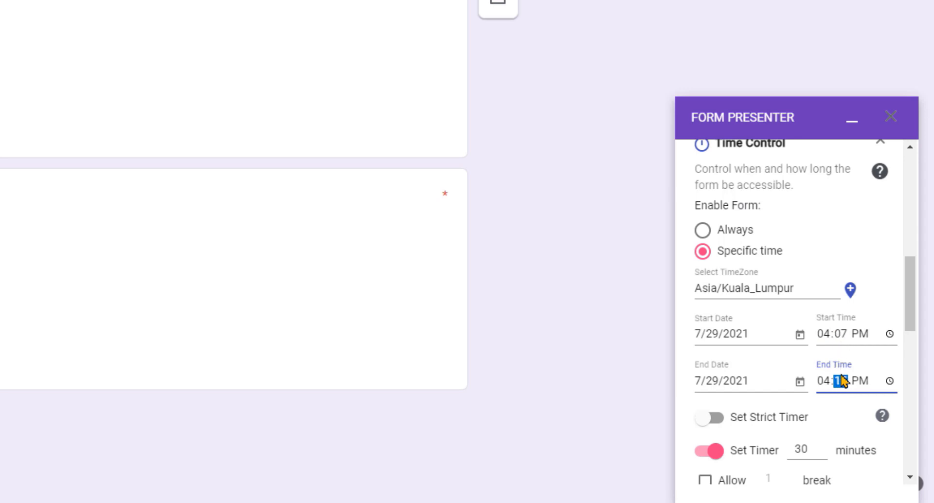
{"action": "left_click", "coordinate": [822, 385]}
{"action": "type", "text": "5:07"}
Replace the timer's alert message with "hati-hati, masa nak tamat dah"
{"action": "scroll", "coordinate": [775, 423], "scroll_direction": "down", "scroll_amount": 2}
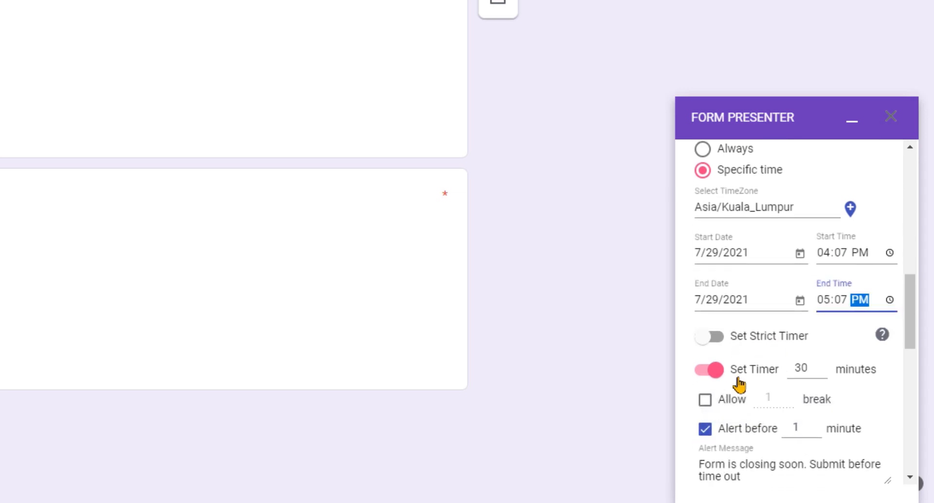
{"action": "left_click", "coordinate": [802, 367]}
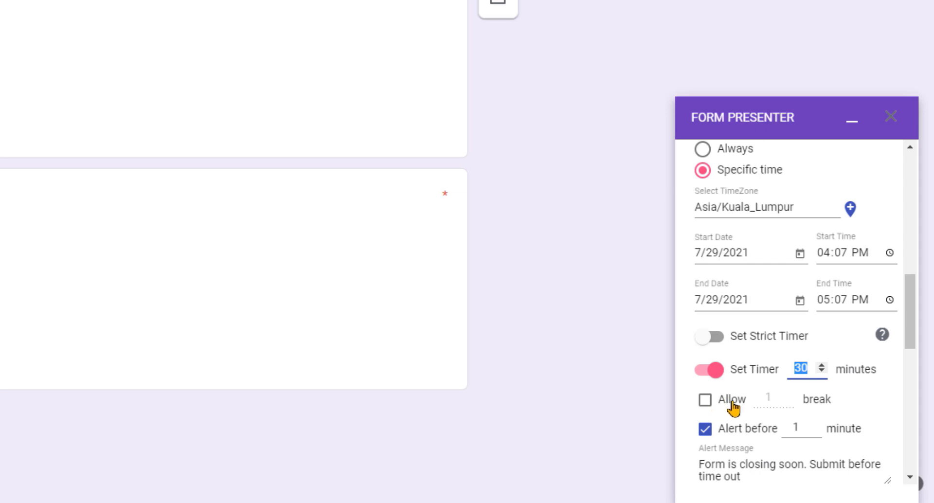
{"action": "scroll", "coordinate": [826, 428], "scroll_direction": "down", "scroll_amount": 2}
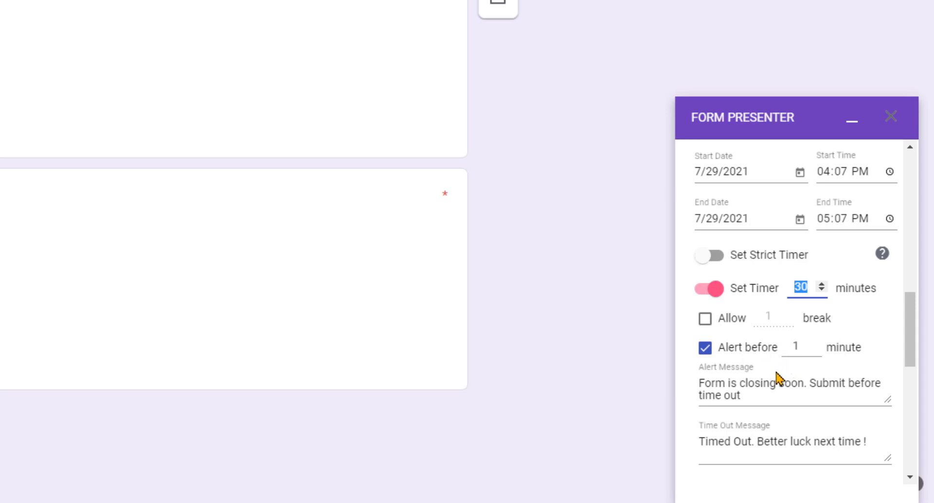
{"action": "left_click", "coordinate": [724, 395]}
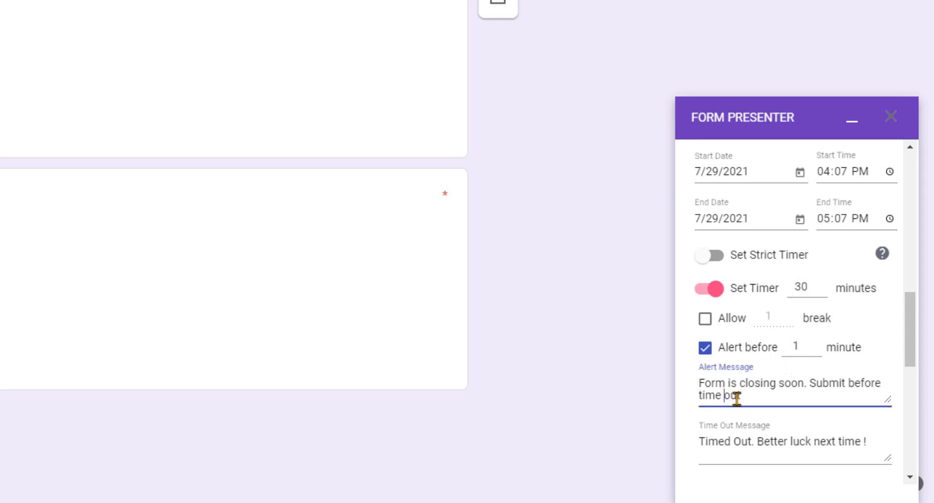
{"action": "left_click_drag", "start_coordinate": [752, 392], "coordinate": [679, 388]}
{"action": "left_click", "coordinate": [761, 397]}
{"action": "left_click_drag", "start_coordinate": [760, 397], "coordinate": [690, 388]}
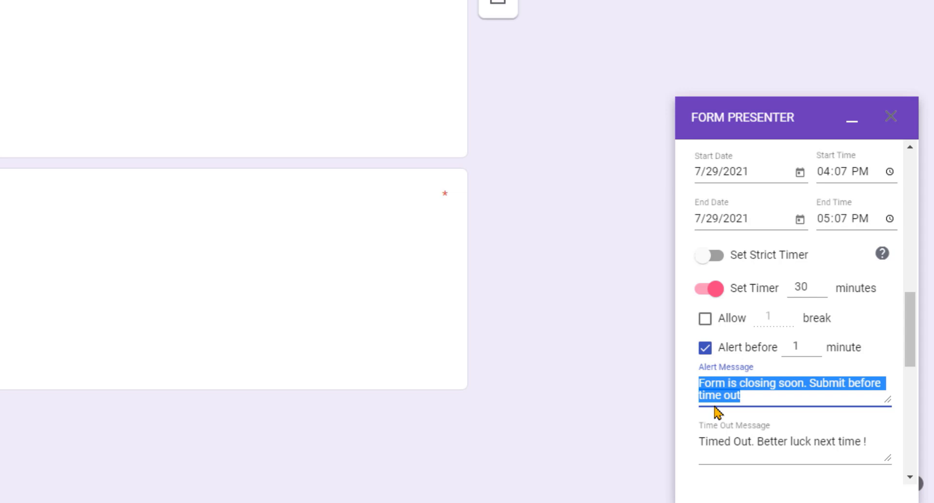
{"action": "type", "text": "hati"}
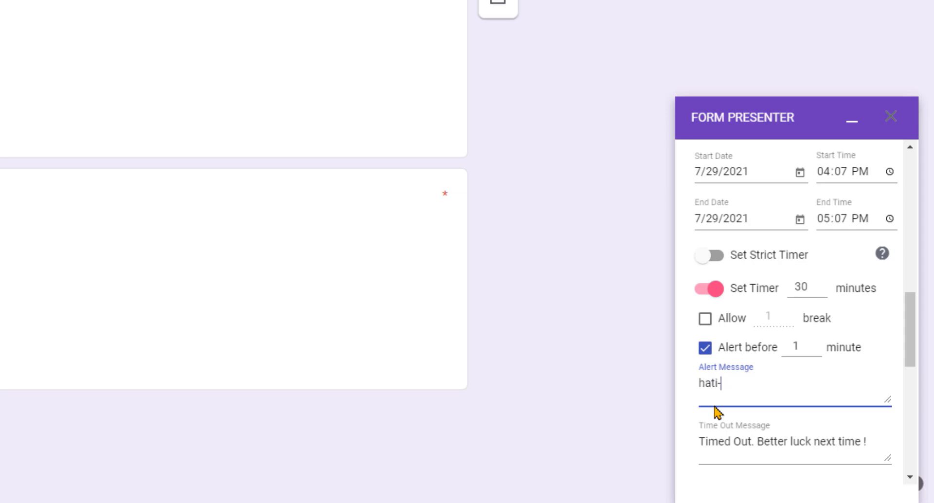
{"action": "type", "text": "-hati, masa"}
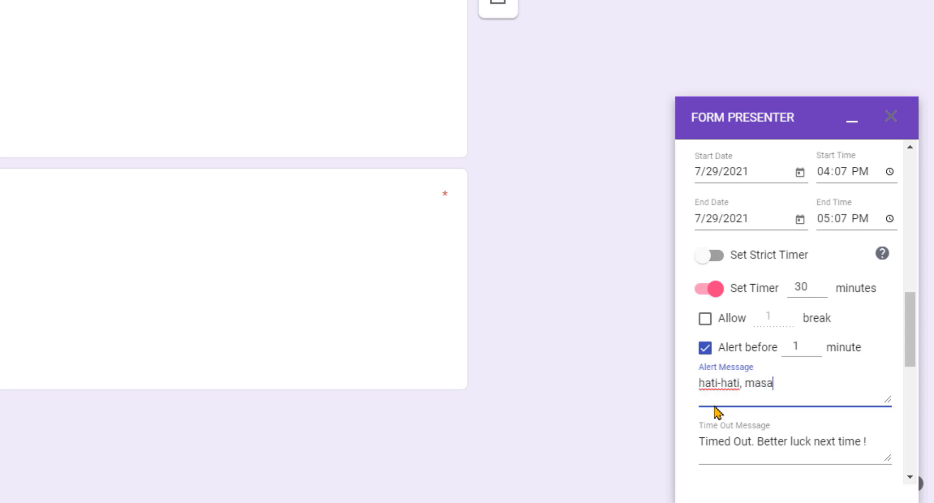
{"action": "type", "text": " nak tamat dah"}
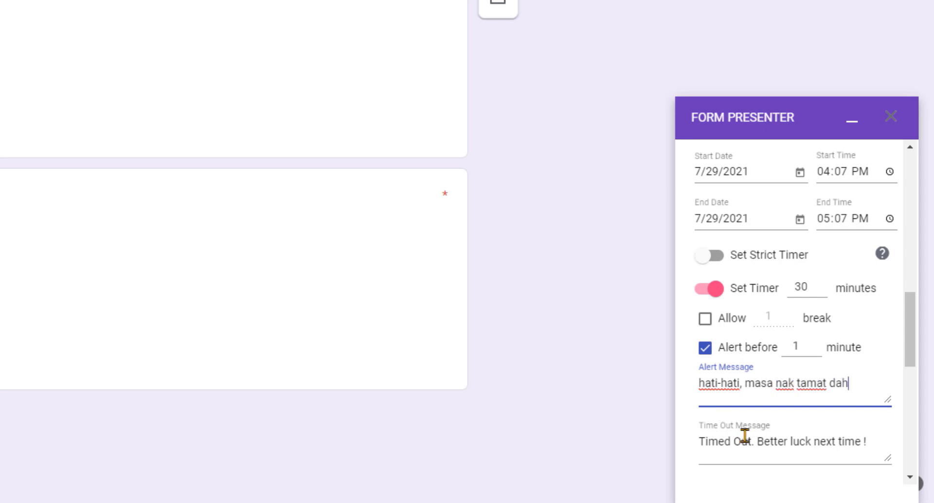
Replace the time out message with "harap maaf, masa dah habis"
{"action": "scroll", "coordinate": [745, 428], "scroll_direction": "down", "scroll_amount": 2}
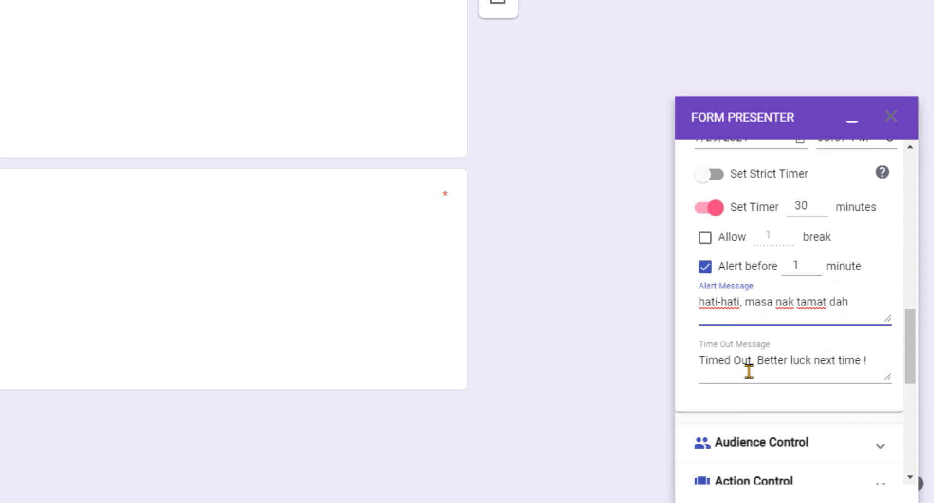
{"action": "left_click", "coordinate": [748, 360]}
{"action": "triple_click", "coordinate": [748, 361]}
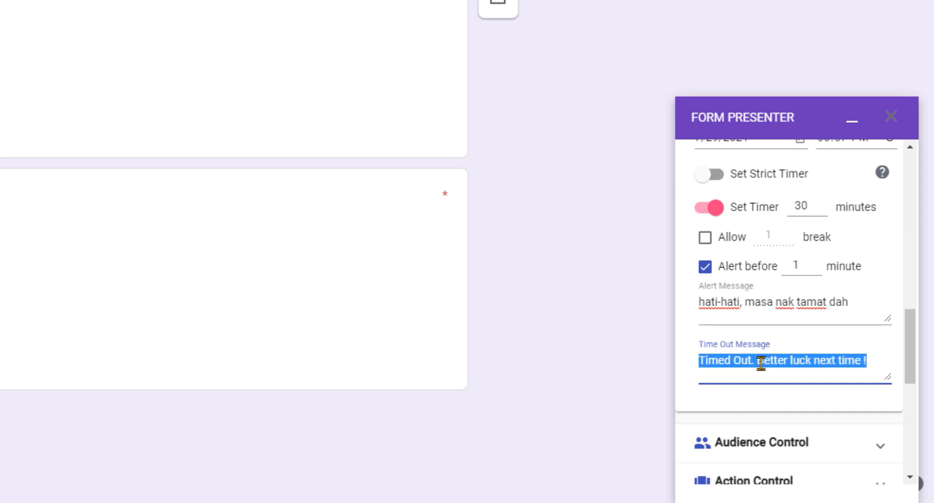
{"action": "type", "text": "harap maaf, masa dah habis"}
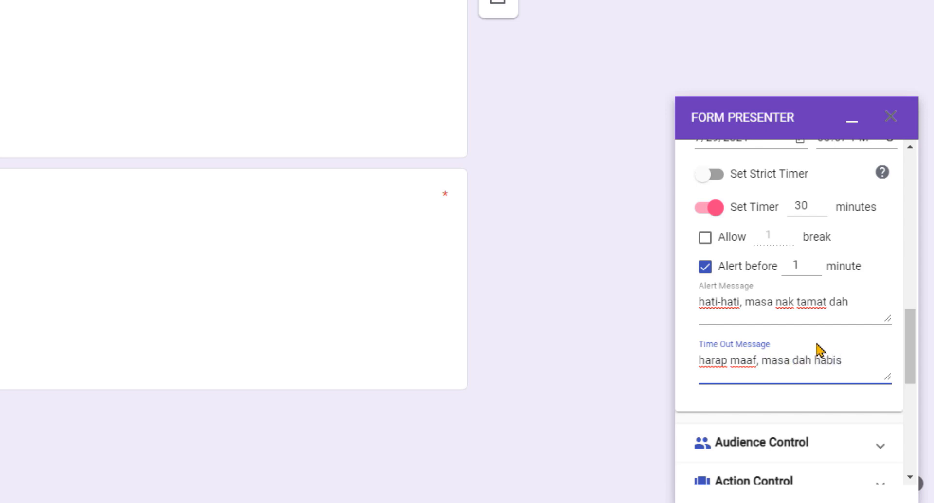
Publish the form through Form Presenter and open the published form for viewing
{"action": "scroll", "coordinate": [778, 374], "scroll_direction": "down", "scroll_amount": 2}
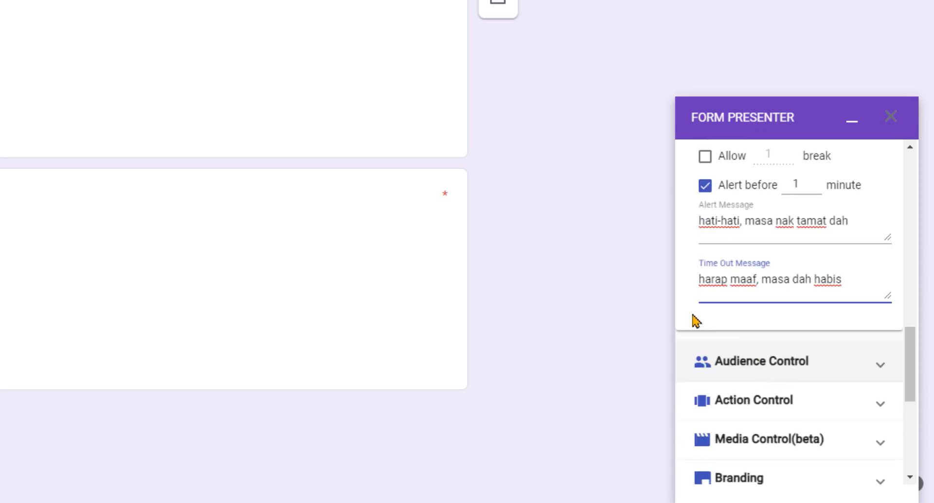
{"action": "scroll", "coordinate": [759, 282], "scroll_direction": "up", "scroll_amount": 4}
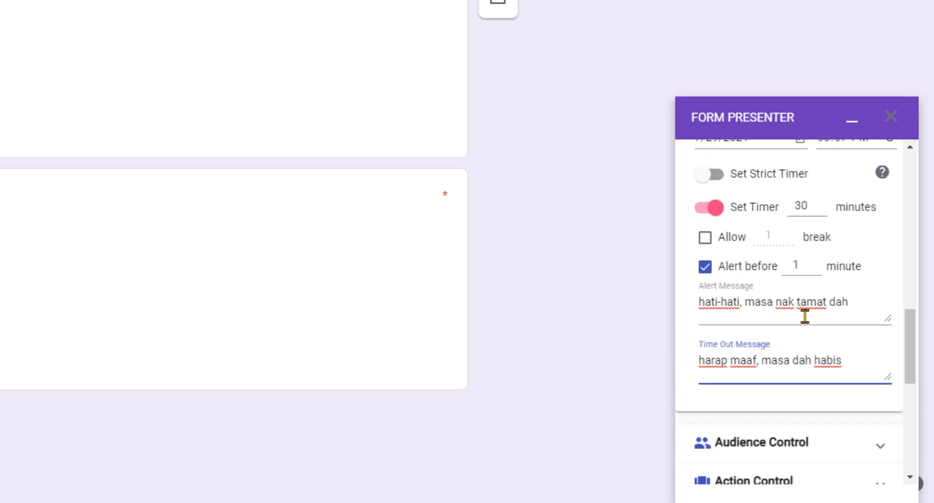
{"action": "scroll", "coordinate": [813, 334], "scroll_direction": "down", "scroll_amount": 6}
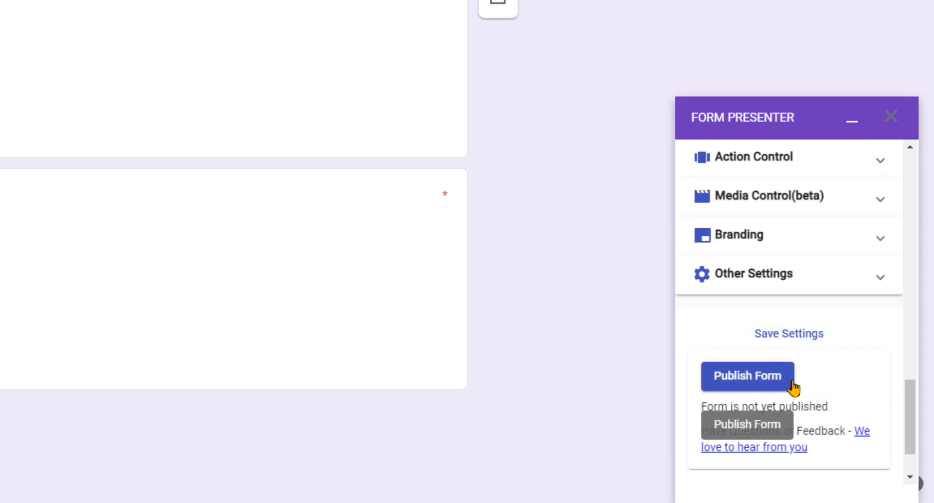
{"action": "left_click", "coordinate": [760, 388]}
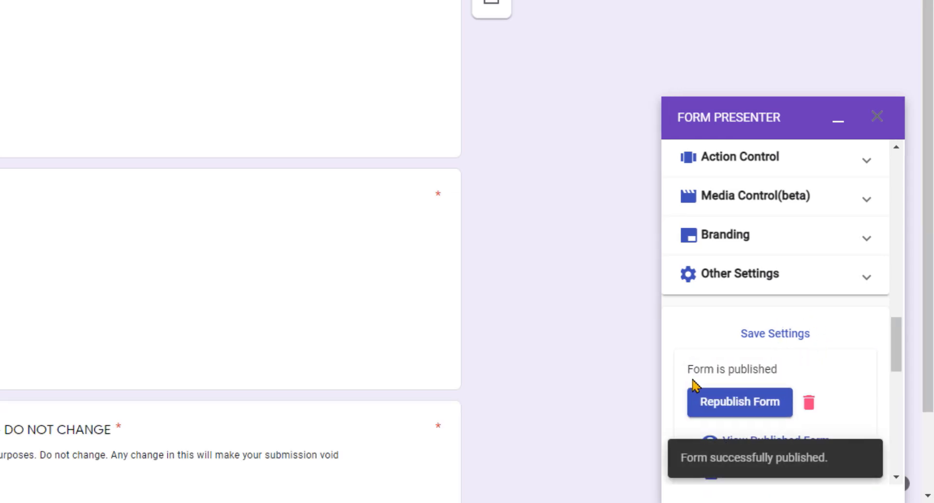
{"action": "scroll", "coordinate": [693, 384], "scroll_direction": "down", "scroll_amount": 2}
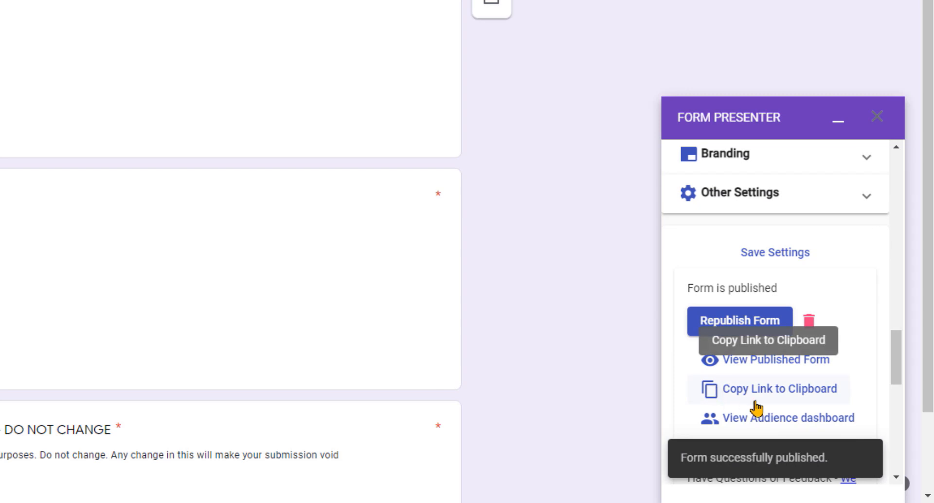
{"action": "scroll", "coordinate": [755, 407], "scroll_direction": "down", "scroll_amount": 2}
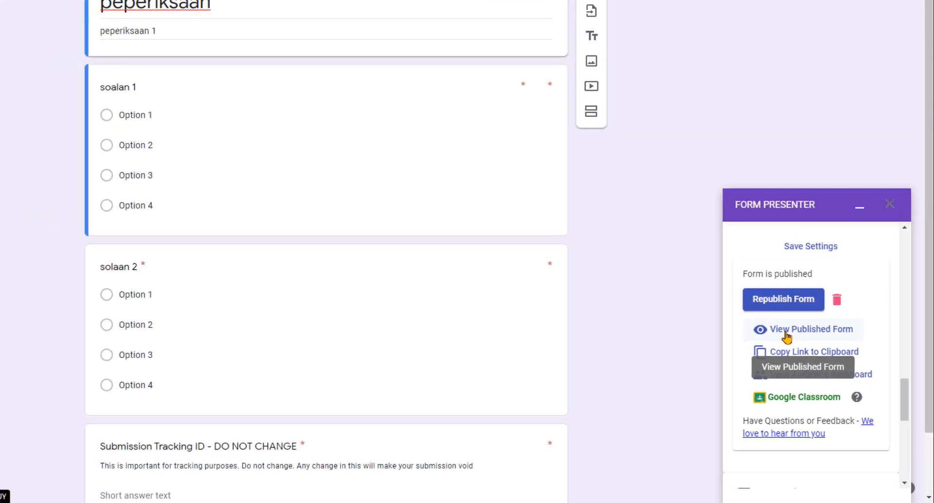
{"action": "left_click", "coordinate": [767, 286]}
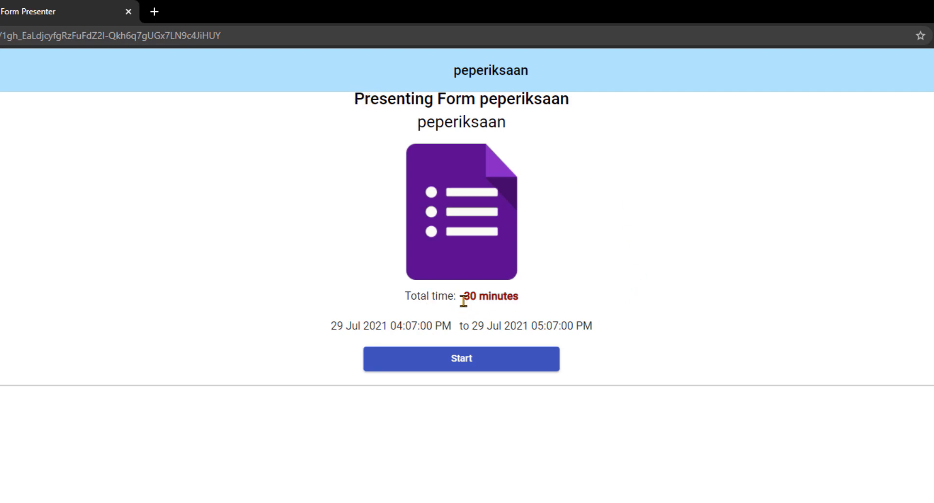
Examine the total time and the start and end times on the published form's opening page
{"action": "left_click_drag", "start_coordinate": [463, 301], "coordinate": [527, 300]}
{"action": "left_click", "coordinate": [346, 327]}
{"action": "double_click", "coordinate": [407, 326]}
{"action": "left_click_drag", "start_coordinate": [535, 326], "coordinate": [557, 326]}
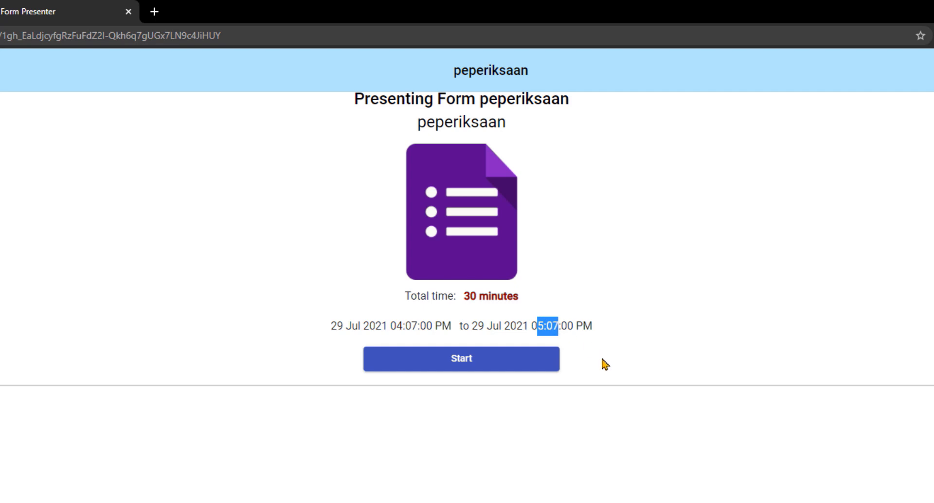
{"action": "left_click_drag", "start_coordinate": [400, 328], "coordinate": [417, 326]}
{"action": "left_click", "coordinate": [403, 325]}
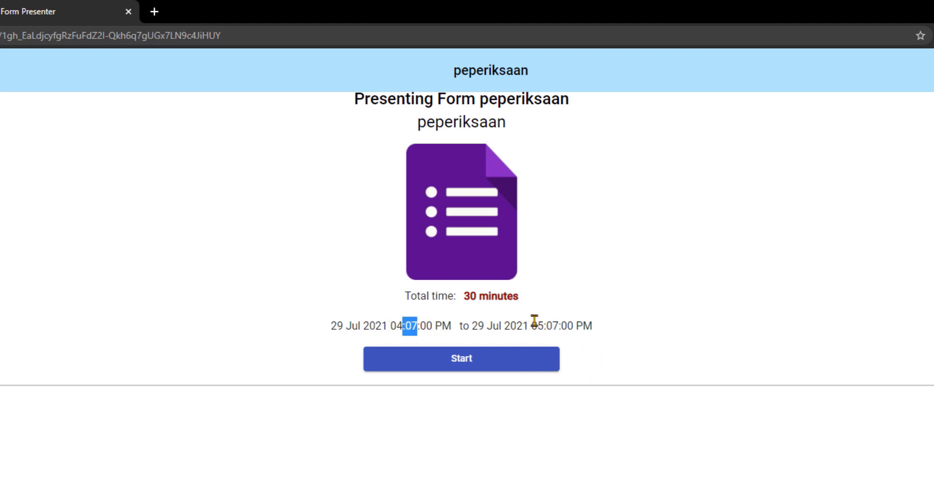
{"action": "left_click_drag", "start_coordinate": [538, 326], "coordinate": [559, 325]}
{"action": "left_click", "coordinate": [595, 385]}
{"action": "left_click_drag", "start_coordinate": [462, 294], "coordinate": [535, 304]}
{"action": "left_click", "coordinate": [494, 342]}
Take the timed quiz, answering soalan 1 with Option 1 and solaan 2 with Option 2, and submit it
{"action": "left_click", "coordinate": [472, 371]}
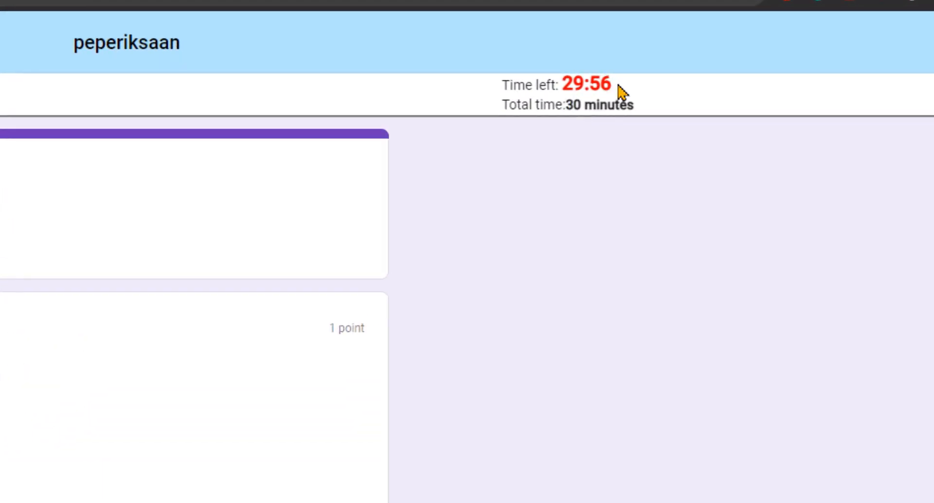
{"action": "left_click_drag", "start_coordinate": [611, 83], "coordinate": [562, 84]}
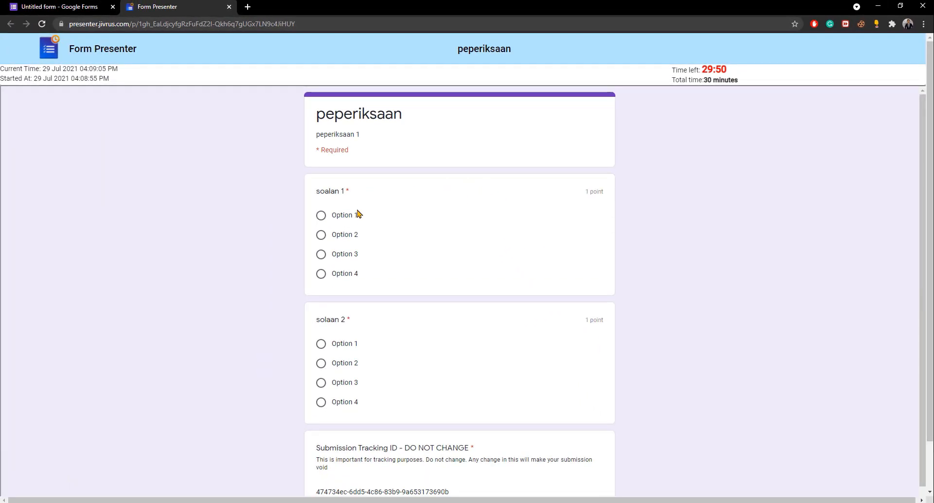
{"action": "left_click", "coordinate": [322, 216]}
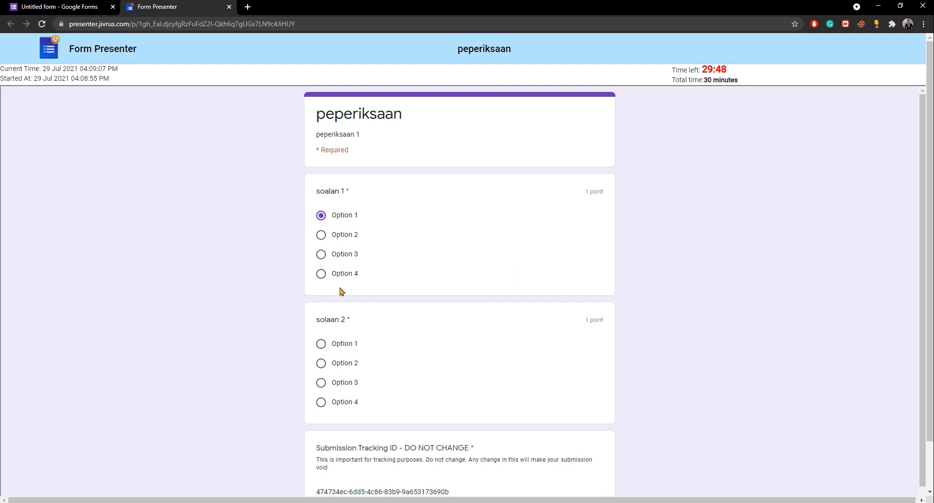
{"action": "left_click", "coordinate": [321, 363]}
{"action": "scroll", "coordinate": [389, 374], "scroll_direction": "down", "scroll_amount": 1}
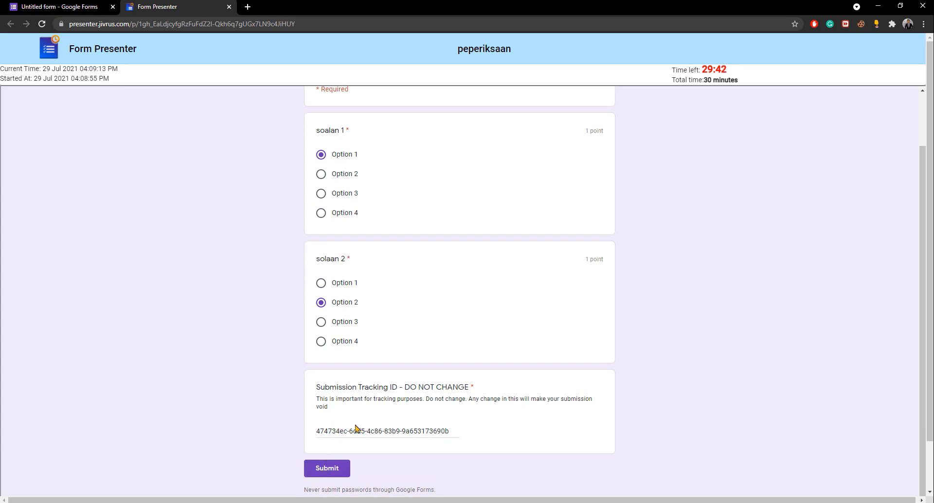
{"action": "left_click", "coordinate": [326, 469]}
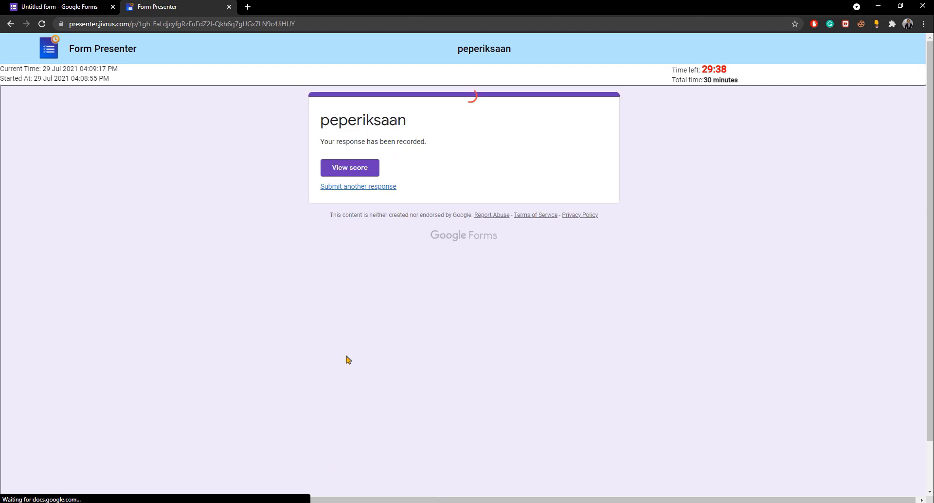
View the score of the submitted quiz and compare it with the Form Presenter completion page
{"action": "left_click", "coordinate": [361, 172]}
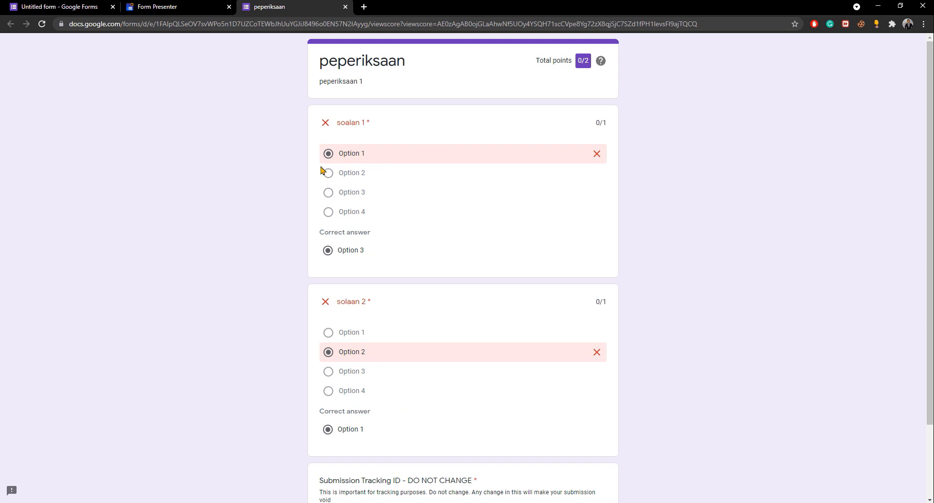
{"action": "left_click", "coordinate": [203, 7]}
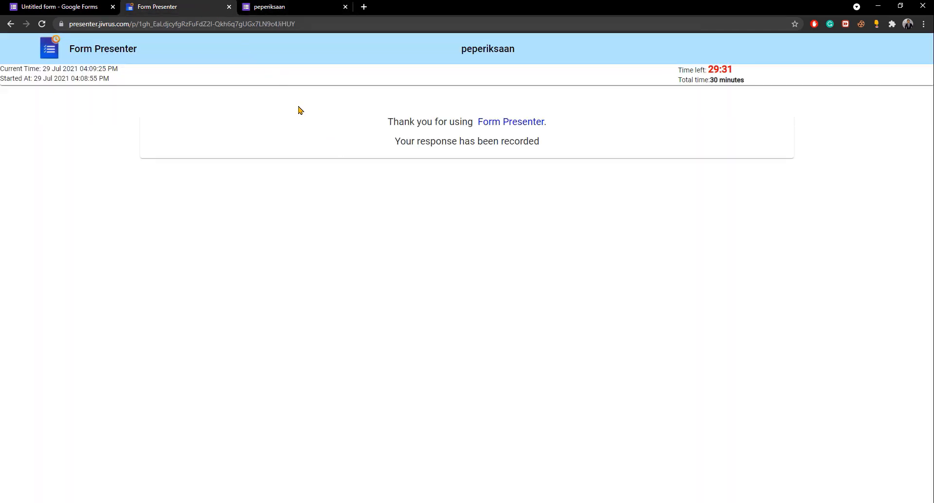
{"action": "left_click", "coordinate": [271, 6]}
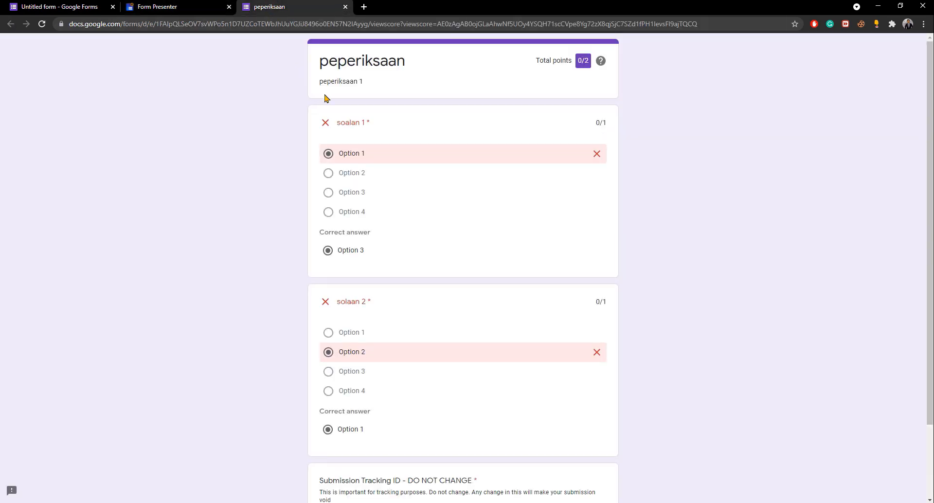
Return to the form editor and review the summary of the collected responses
{"action": "left_click", "coordinate": [78, 9]}
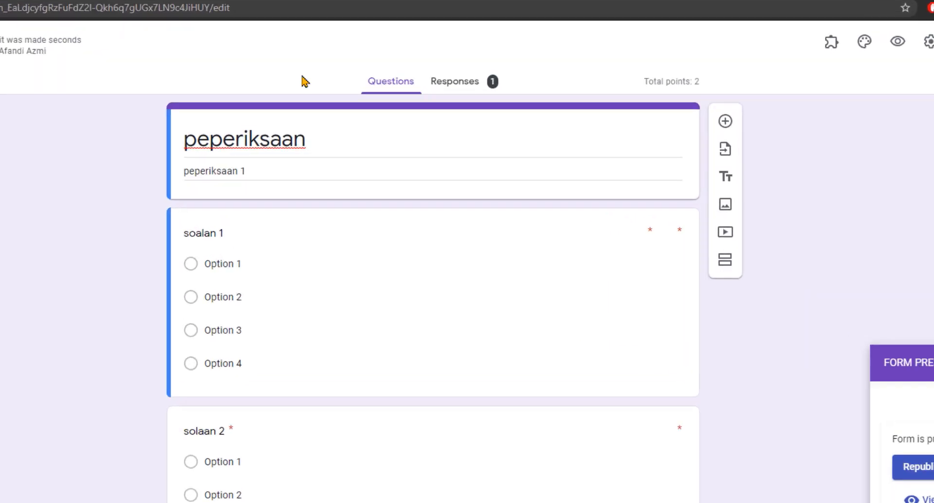
{"action": "left_click", "coordinate": [438, 97]}
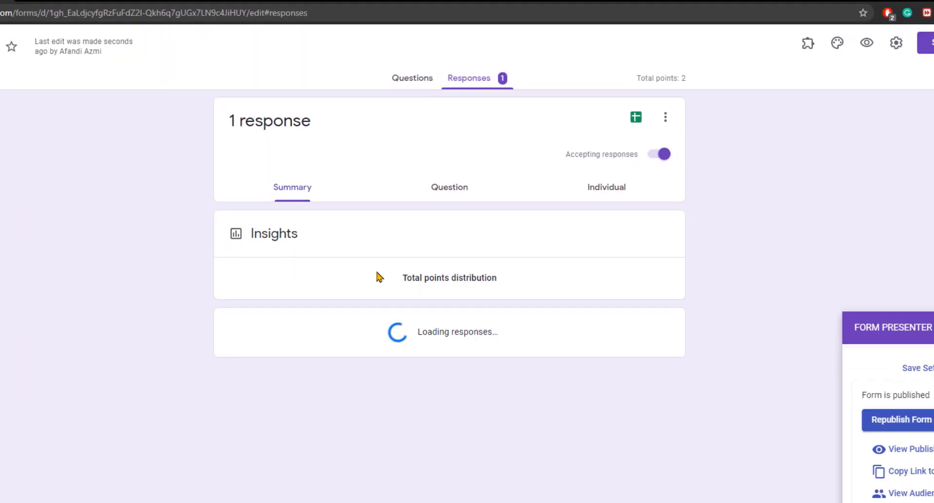
{"action": "scroll", "coordinate": [449, 327], "scroll_direction": "down", "scroll_amount": 3}
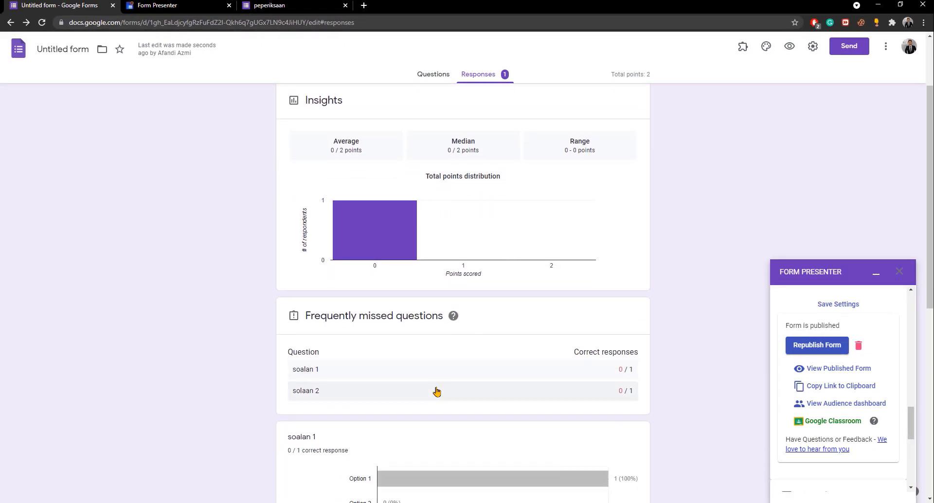
{"action": "scroll", "coordinate": [443, 380], "scroll_direction": "up", "scroll_amount": 2}
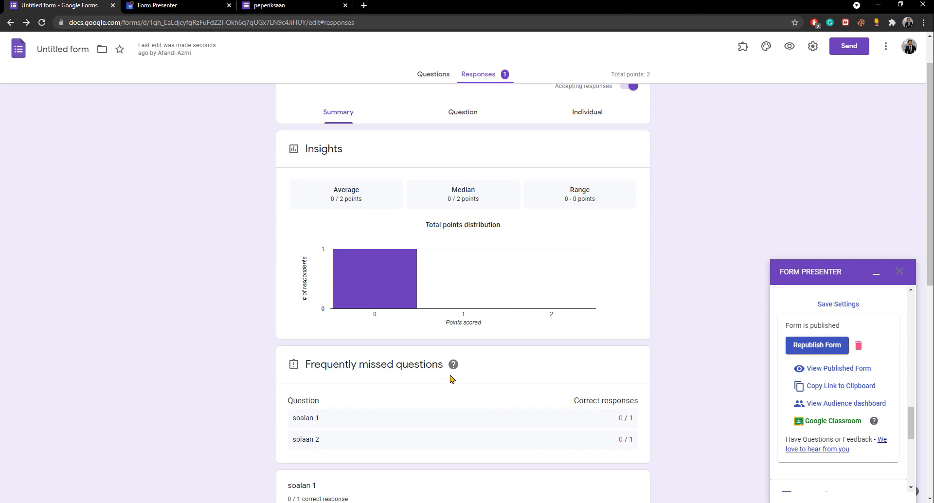
{"action": "scroll", "coordinate": [561, 196], "scroll_direction": "up", "scroll_amount": 1}
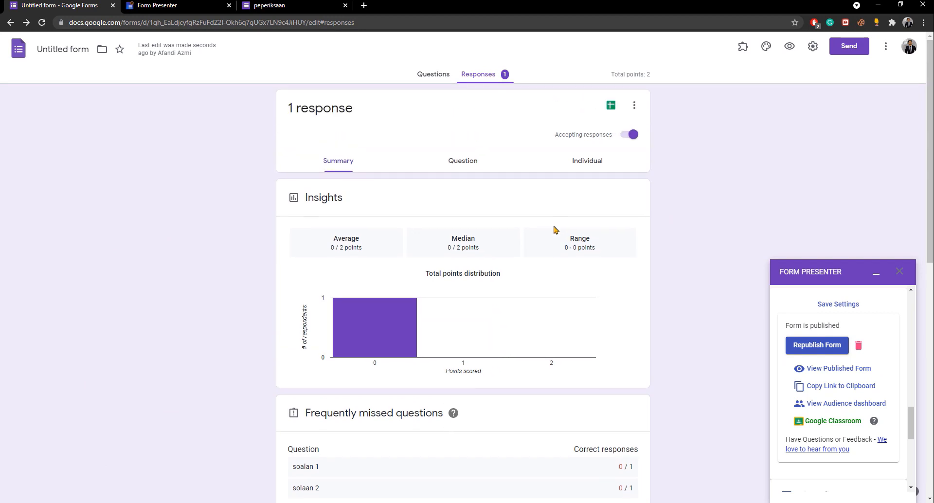
View the responses by question, and examine the individual response with its marked answers
{"action": "left_click", "coordinate": [469, 164]}
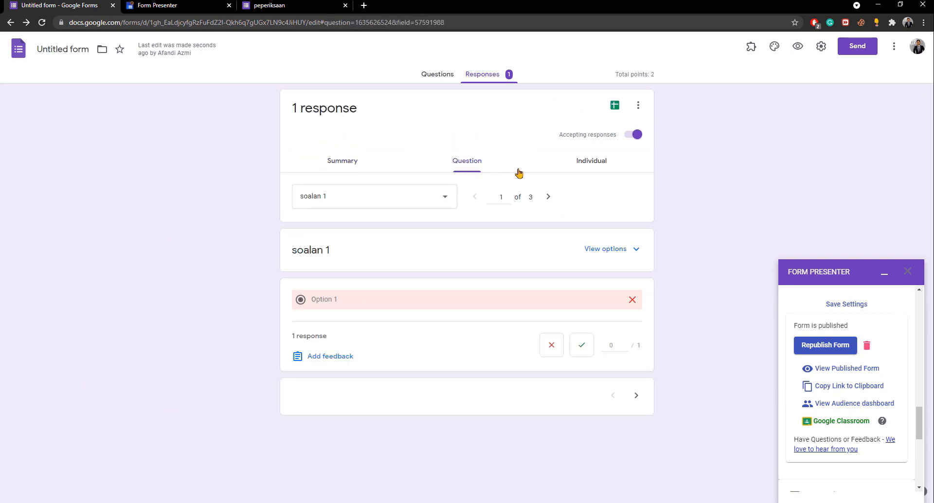
{"action": "left_click", "coordinate": [579, 164]}
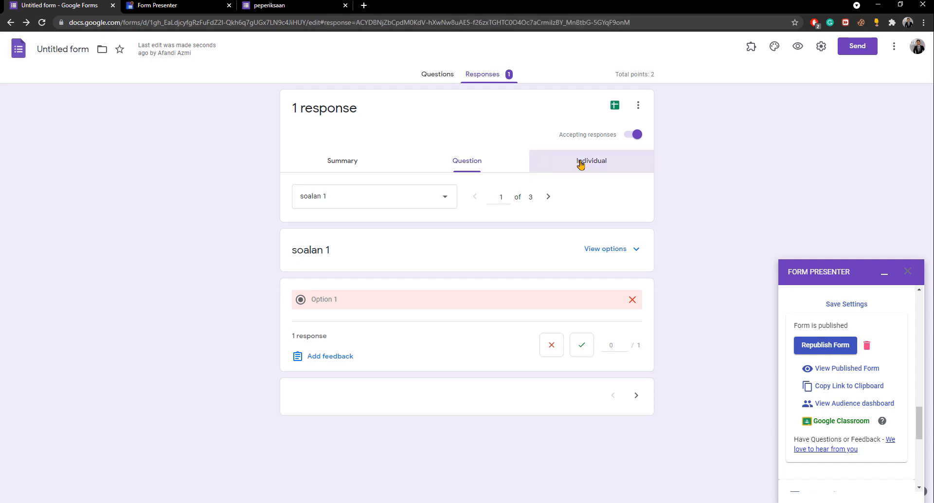
{"action": "scroll", "coordinate": [539, 292], "scroll_direction": "down", "scroll_amount": 1}
{"action": "scroll", "coordinate": [547, 316], "scroll_direction": "down", "scroll_amount": 2}
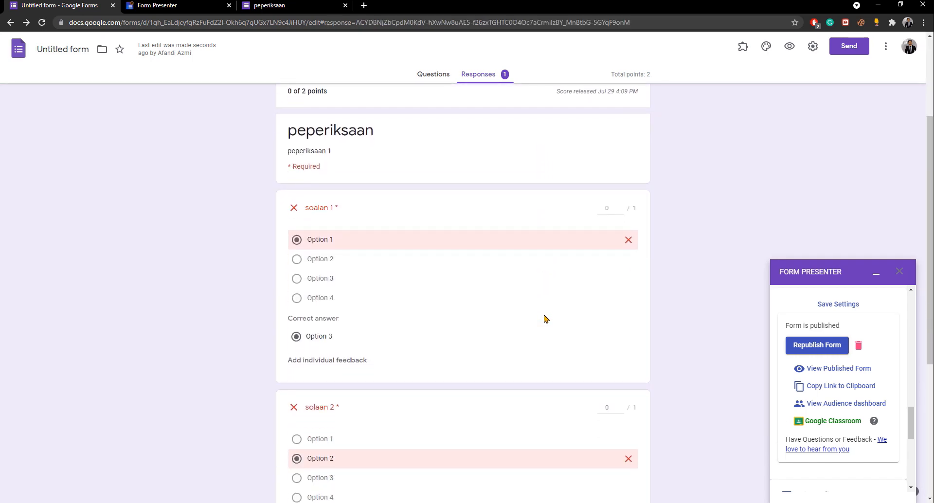
{"action": "scroll", "coordinate": [545, 318], "scroll_direction": "down", "scroll_amount": 2}
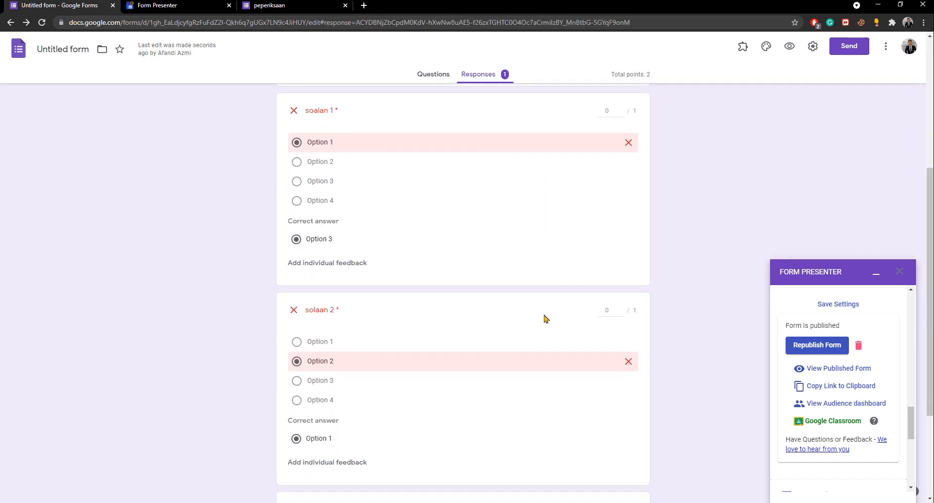